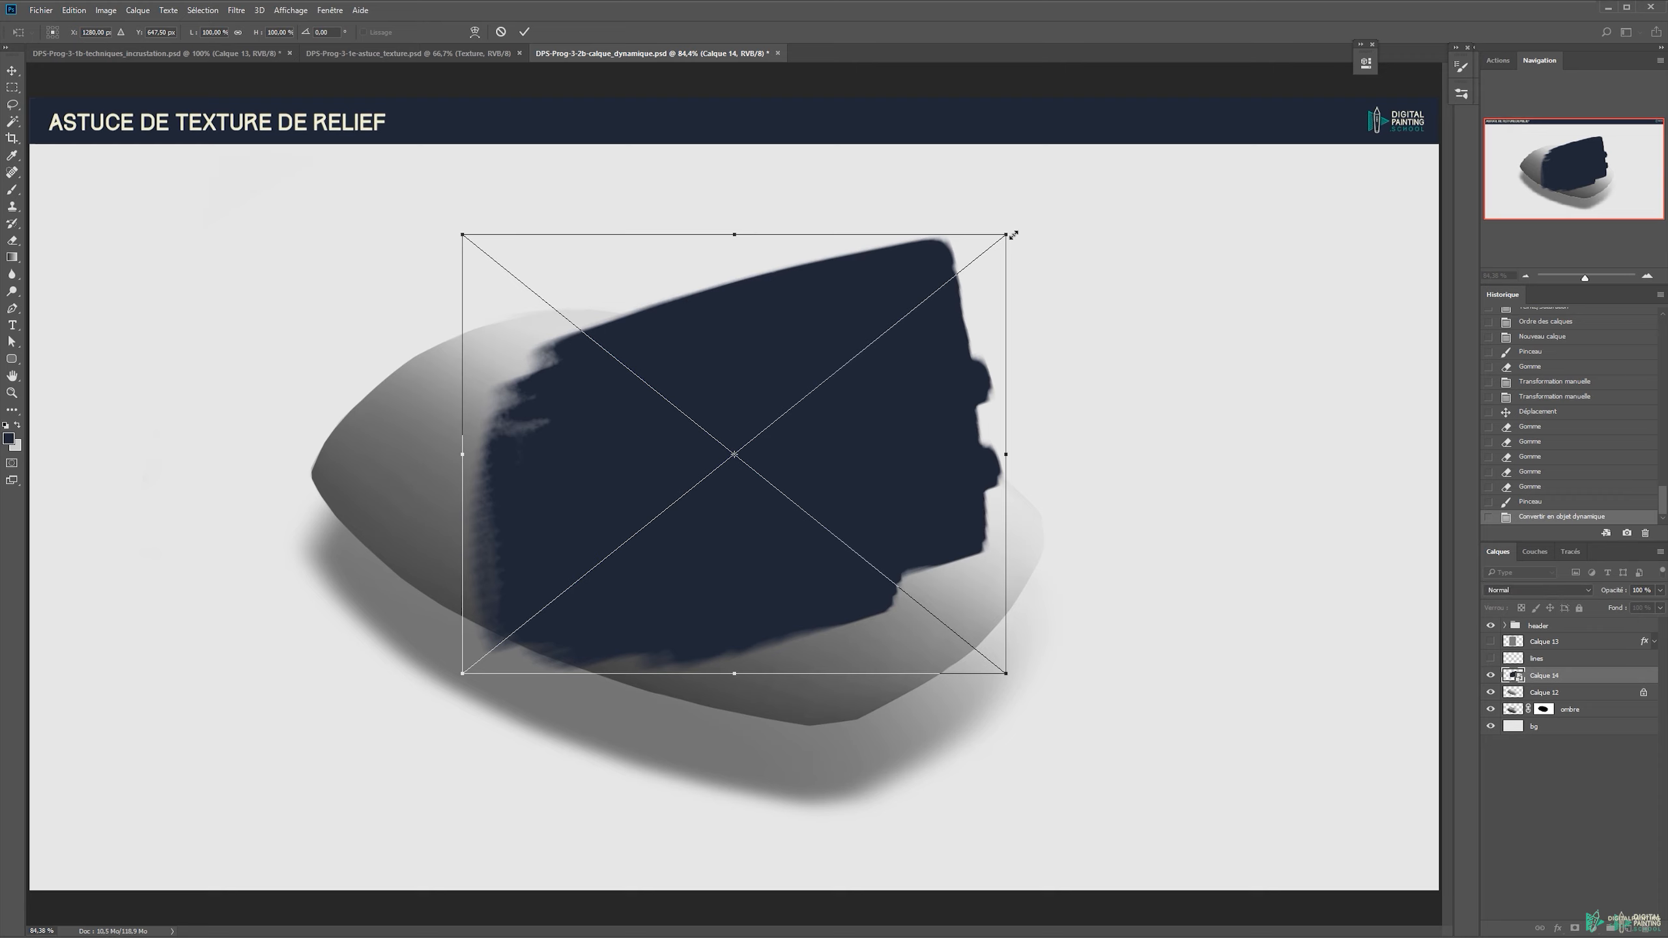
Reposition and reshape the dark blue smart object Calque 14 over the grey rounded form with a free transform.
key("Return")
mouse_move(537, 417)
left_mouse_down()
mouse_move(519, 389)
mouse_move(551, 443)
left_mouse_up()
key("ctrl+t")
left_click_drag(813, 440, 970, 267)
key("Return")
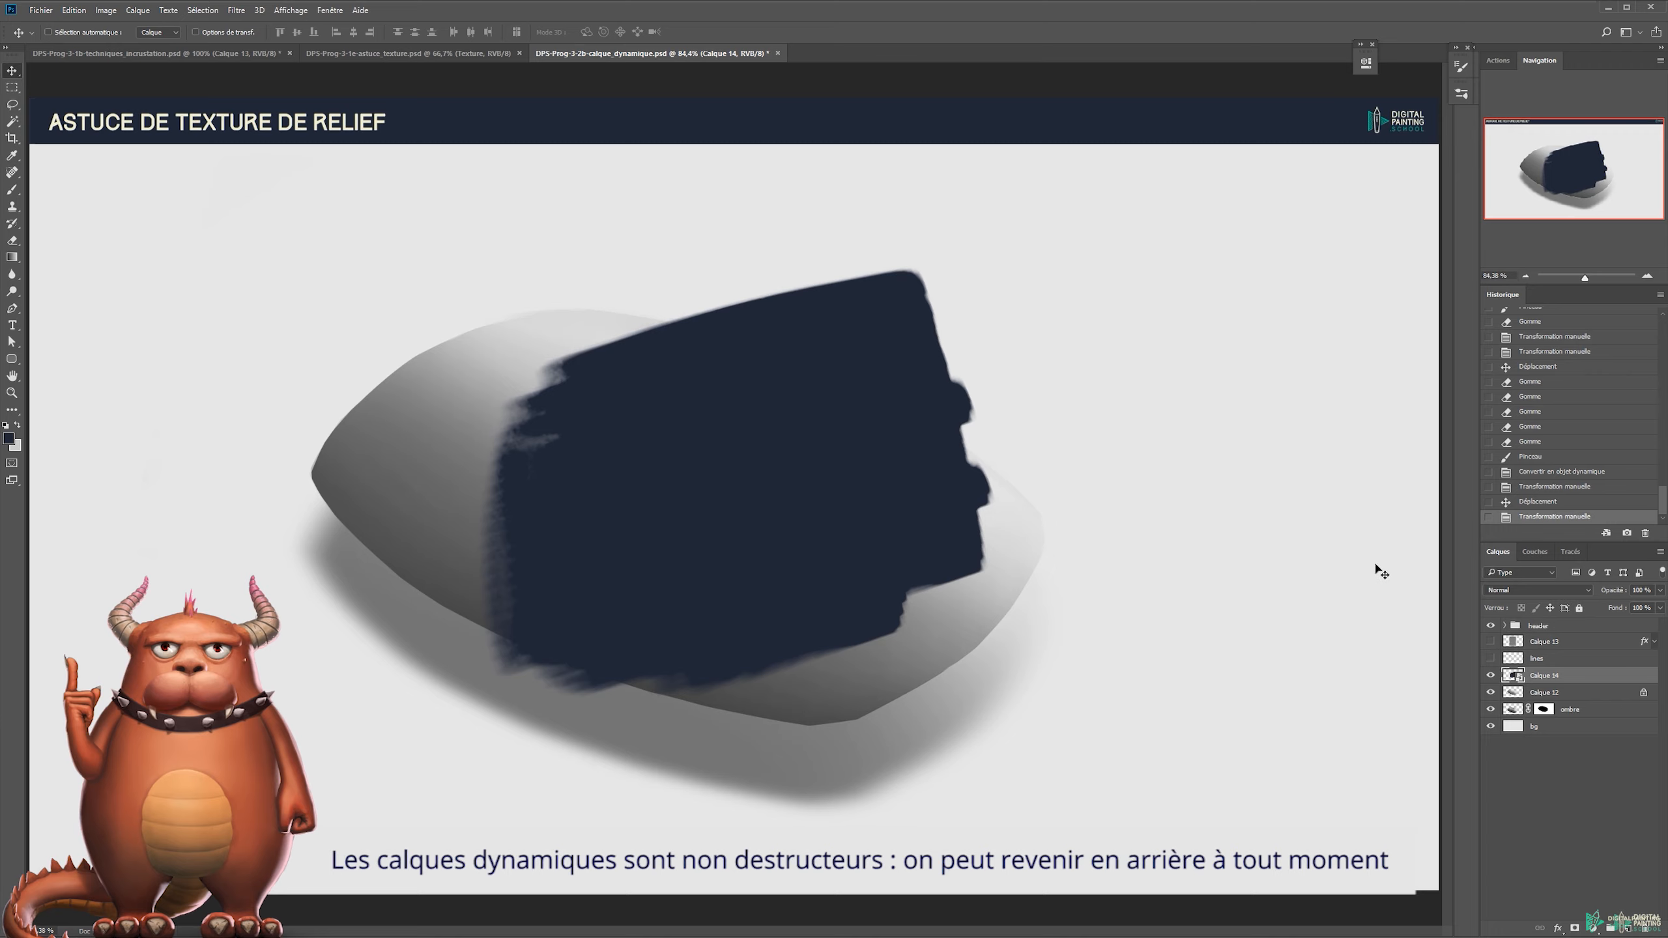
Open the contents of smart object Calque 14, set its hue to -125, and return to the main document.
double_click(1510, 676)
key("b")
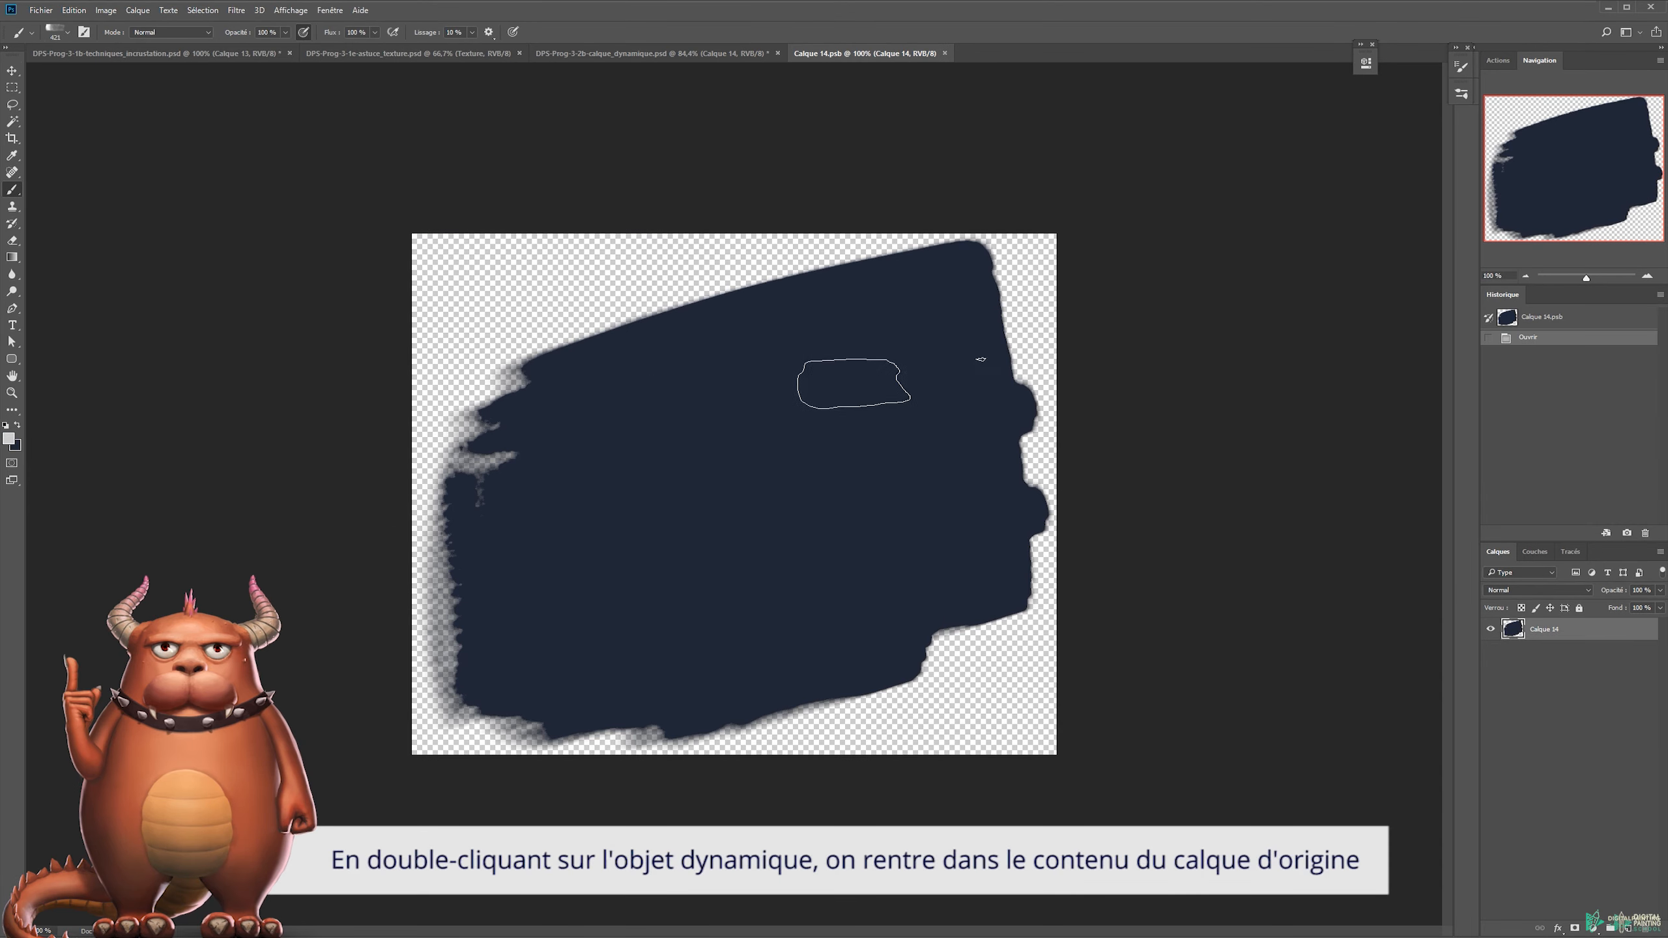
key("ctrl+u")
left_click_drag(304, 243, 252, 245)
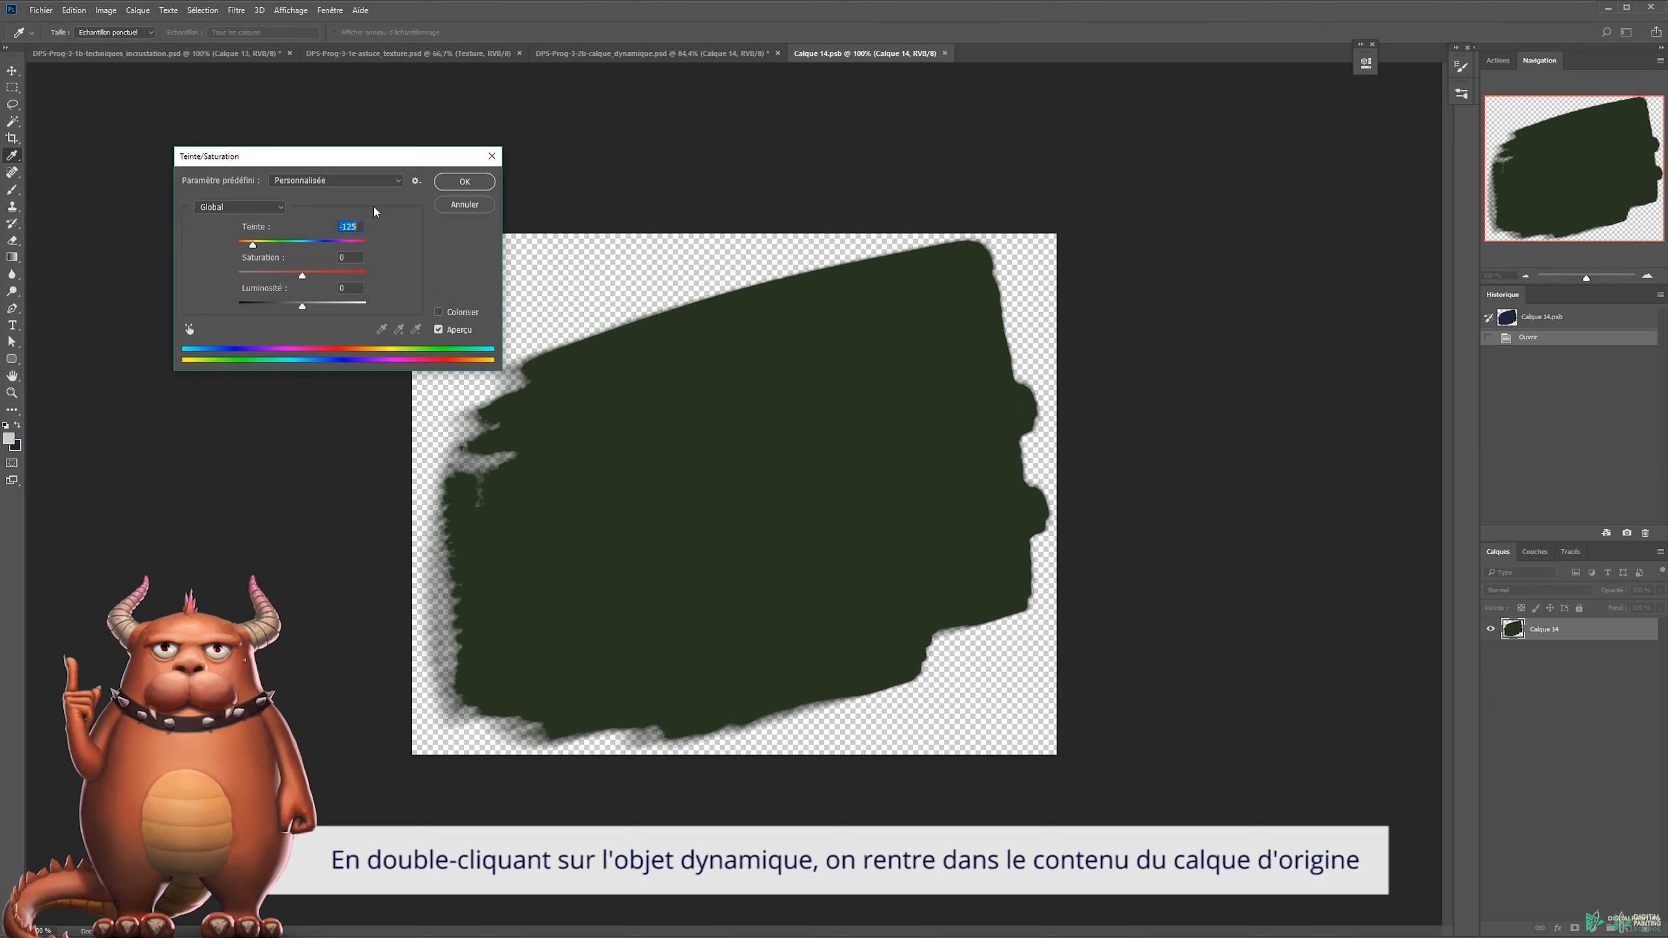
left_click(446, 181)
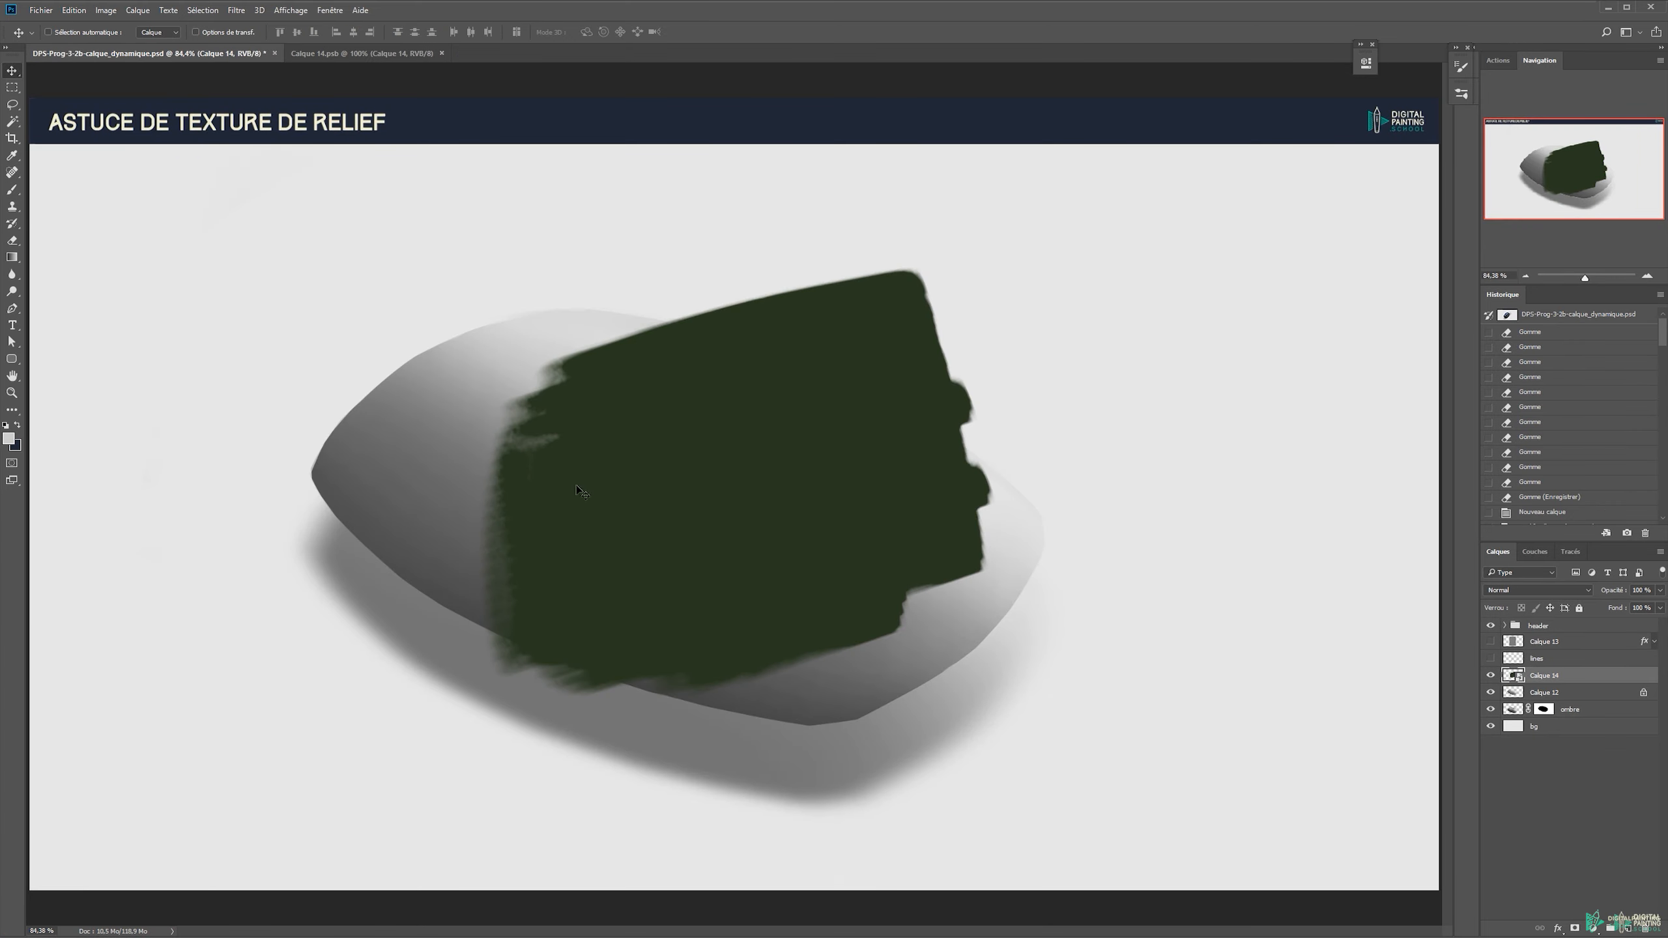
mouse_move(781, 387)
left_mouse_down()
mouse_move(810, 317)
mouse_move(768, 363)
left_mouse_up()
key("ctrl+z")
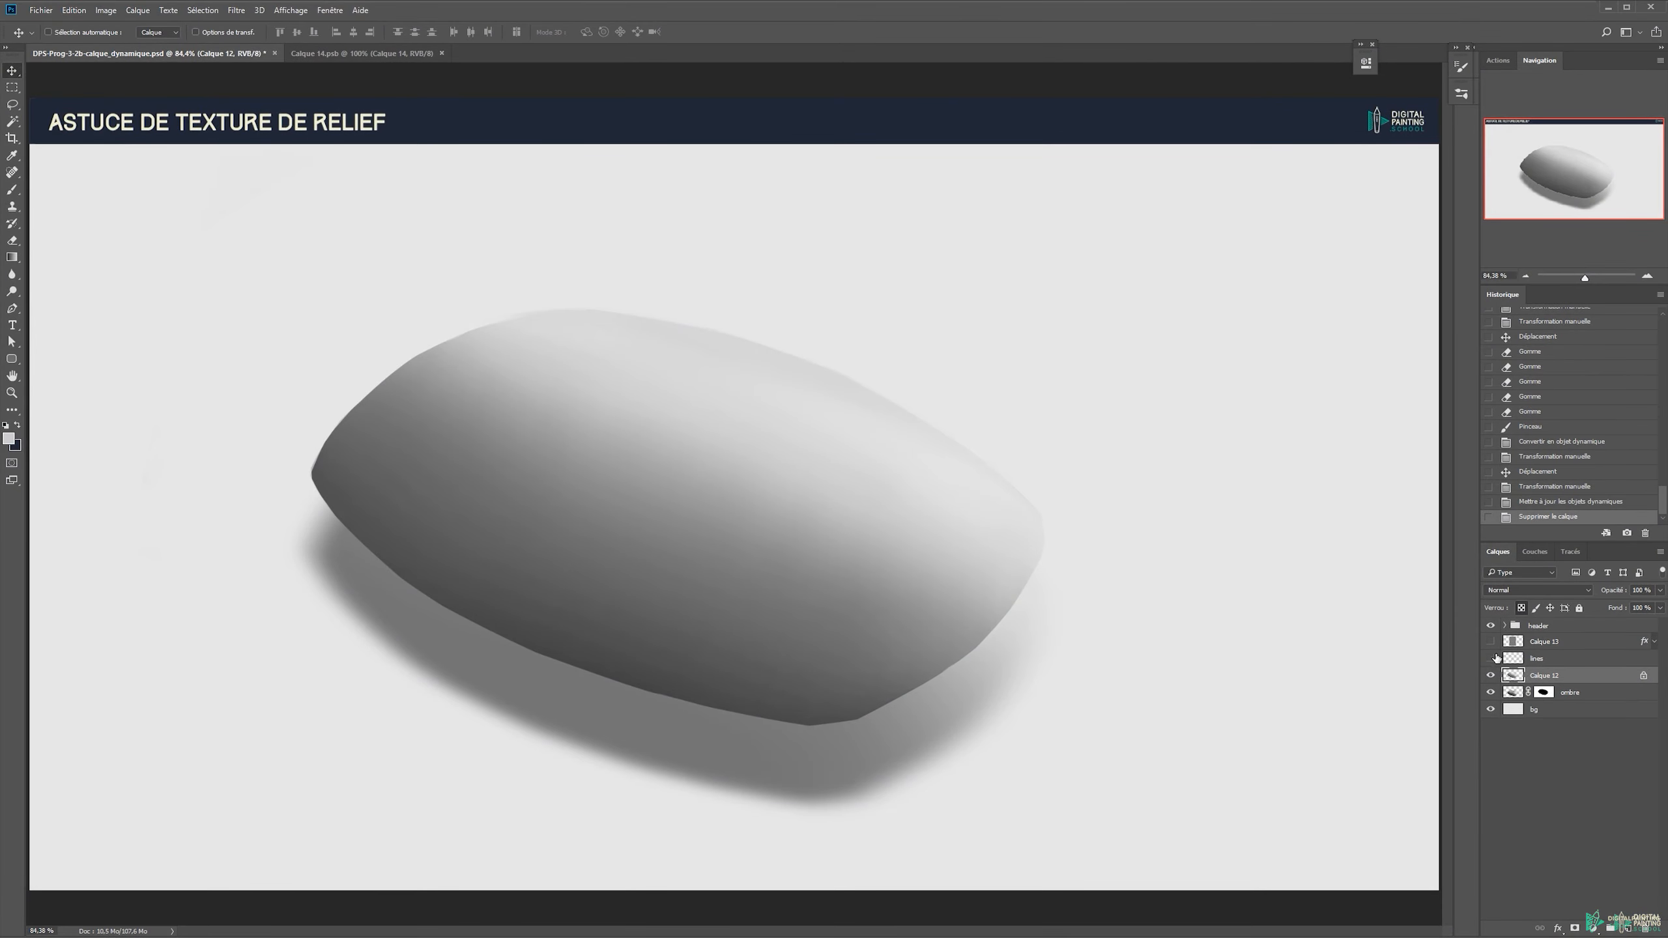
Show the lines layer and convert the rainbow gradient layer Calque 13 to a smart object.
left_click(1492, 657)
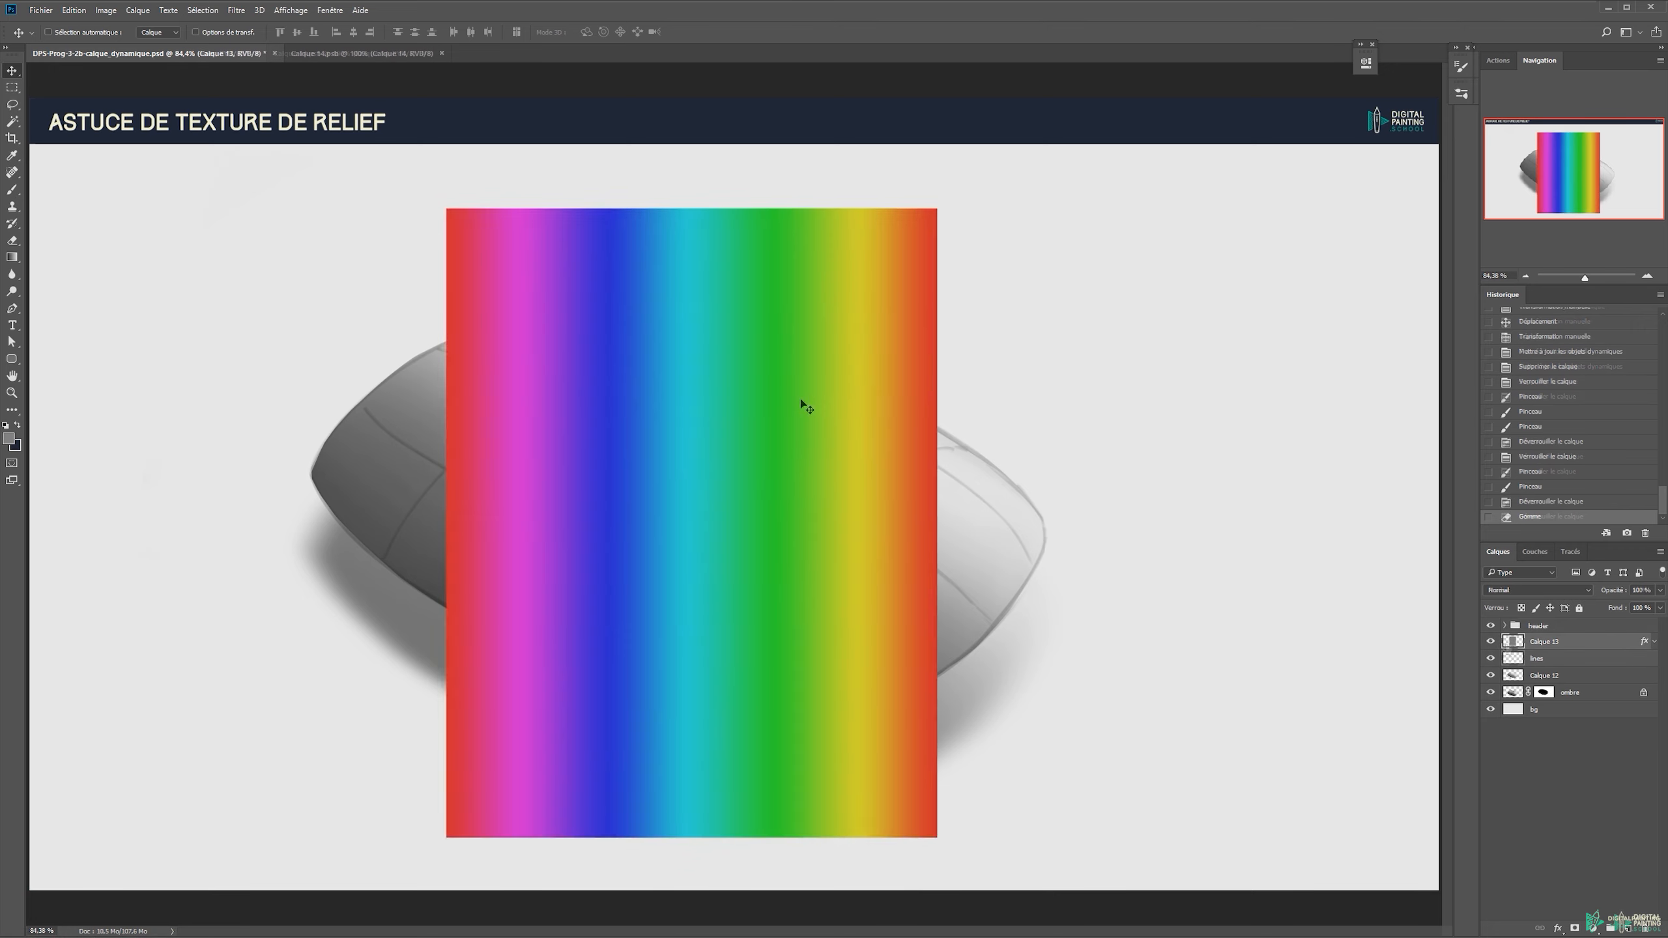
left_click_drag(806, 402, 764, 416)
key("ctrl+z")
left_click_drag(533, 448, 514, 422)
key("ctrl+z")
right_click(1596, 643)
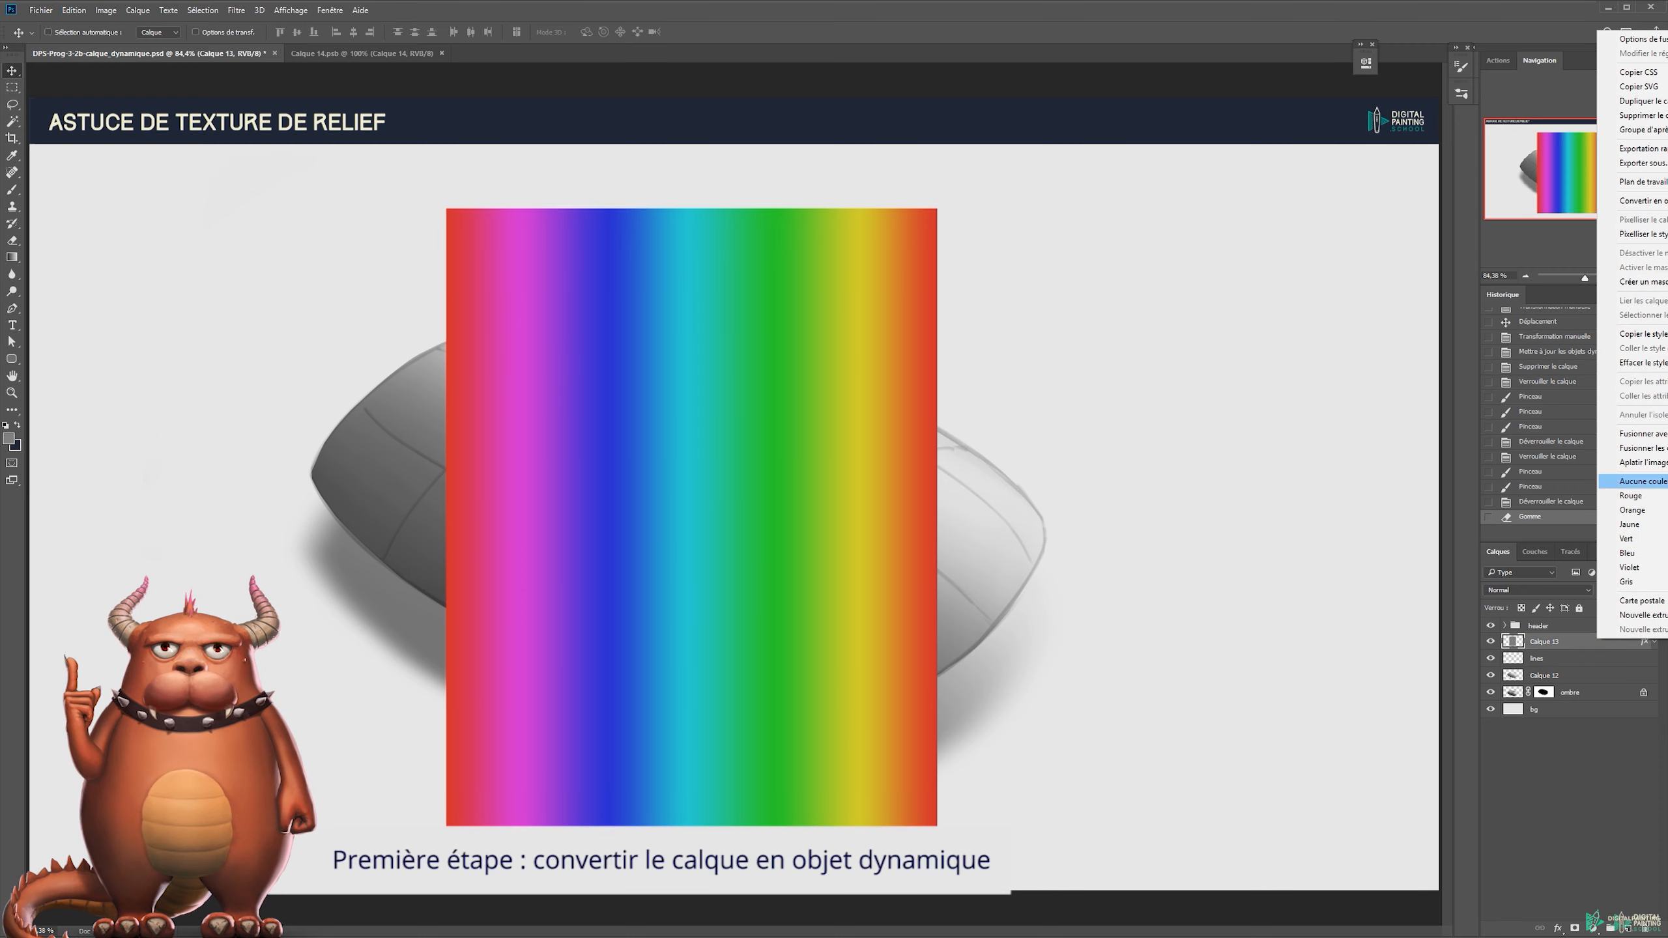
left_click(1661, 201)
left_click_drag(726, 358, 689, 401)
key("ctrl+z")
left_click_drag(695, 302, 680, 311)
key("ctrl+z")
Rotate the gradient smart object to about -57° over the grey form and narrow its width to about 75%.
key("ctrl+t")
left_click_drag(995, 403, 761, 163)
left_click_drag(608, 396, 617, 314)
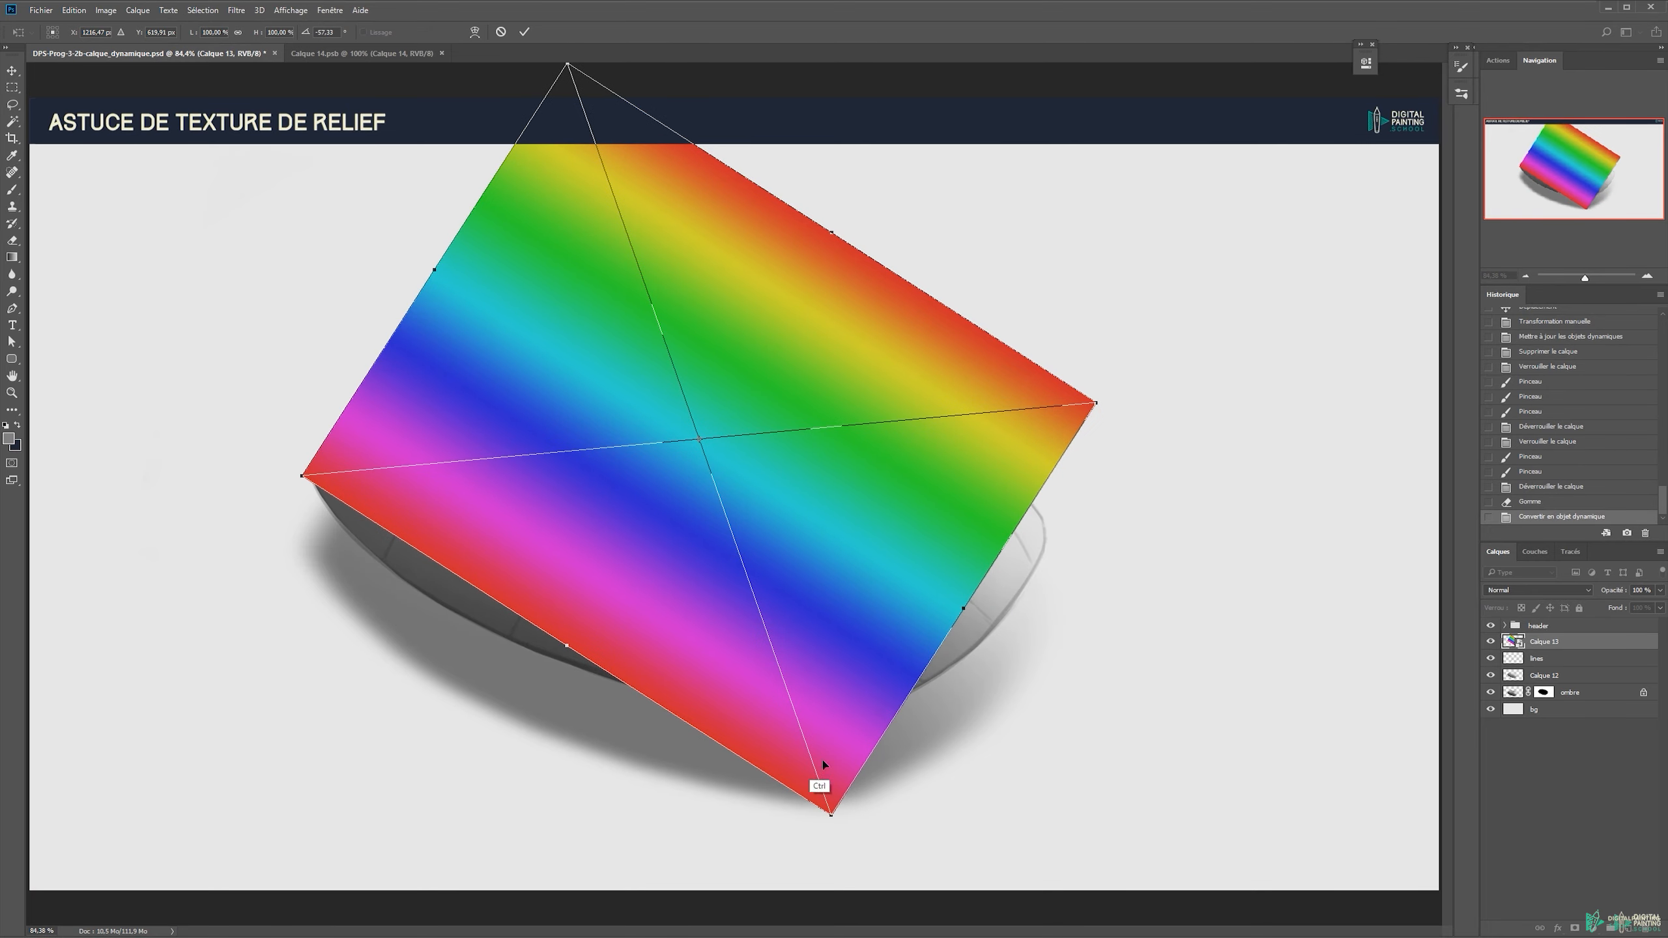
left_click_drag(826, 231, 766, 333)
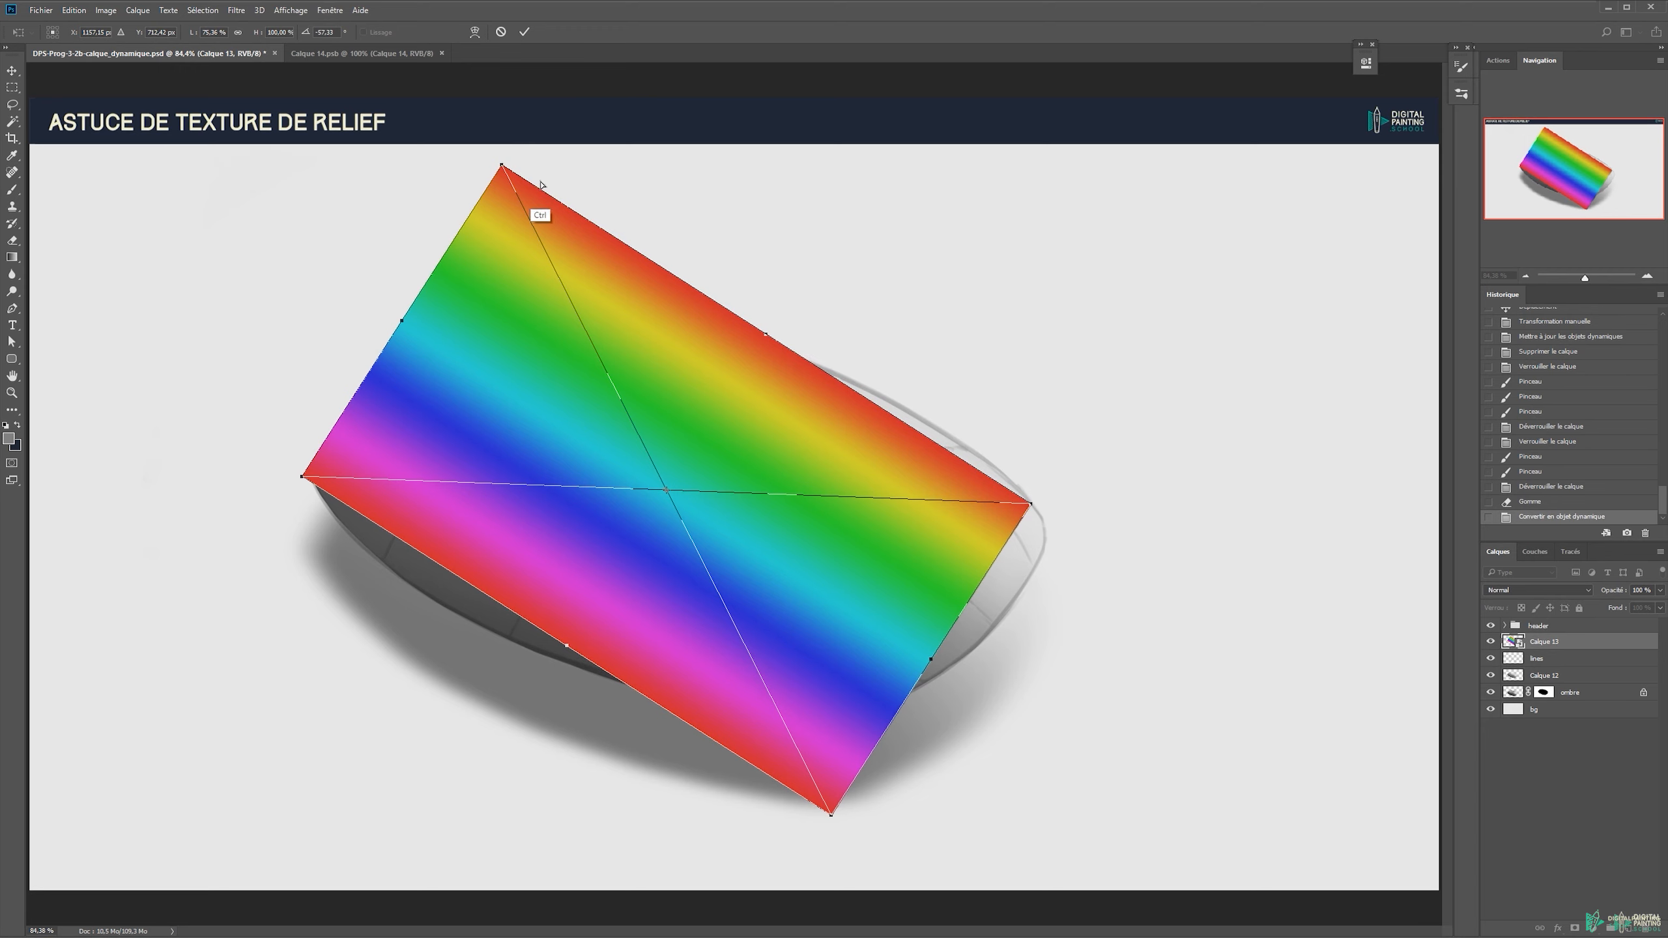
Distort the gradient's corners individually so they follow the corners of the grey rounded form.
left_click_drag(502, 165, 601, 302)
left_click_drag(1023, 507, 1065, 514)
left_click_drag(830, 813, 825, 774)
left_click_drag(1065, 515, 1081, 524)
left_click_drag(603, 320, 594, 304)
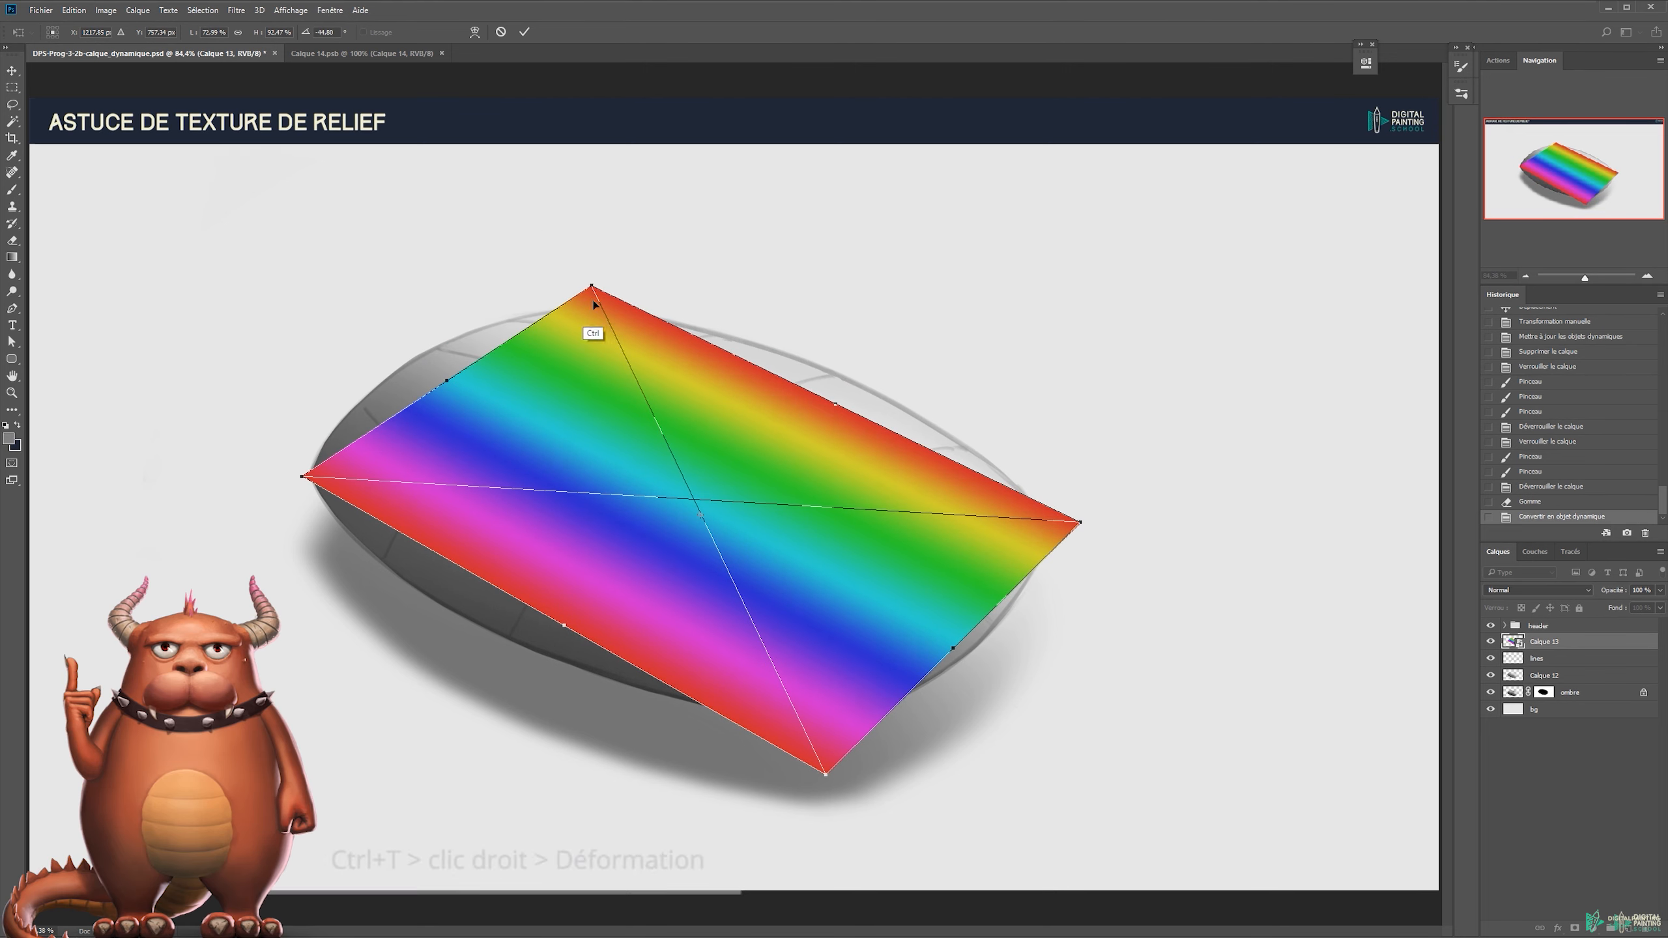
Switch the transform to Warp and curve the gradient's two short edges outward along the form's outline.
right_click(561, 381)
left_click(651, 502)
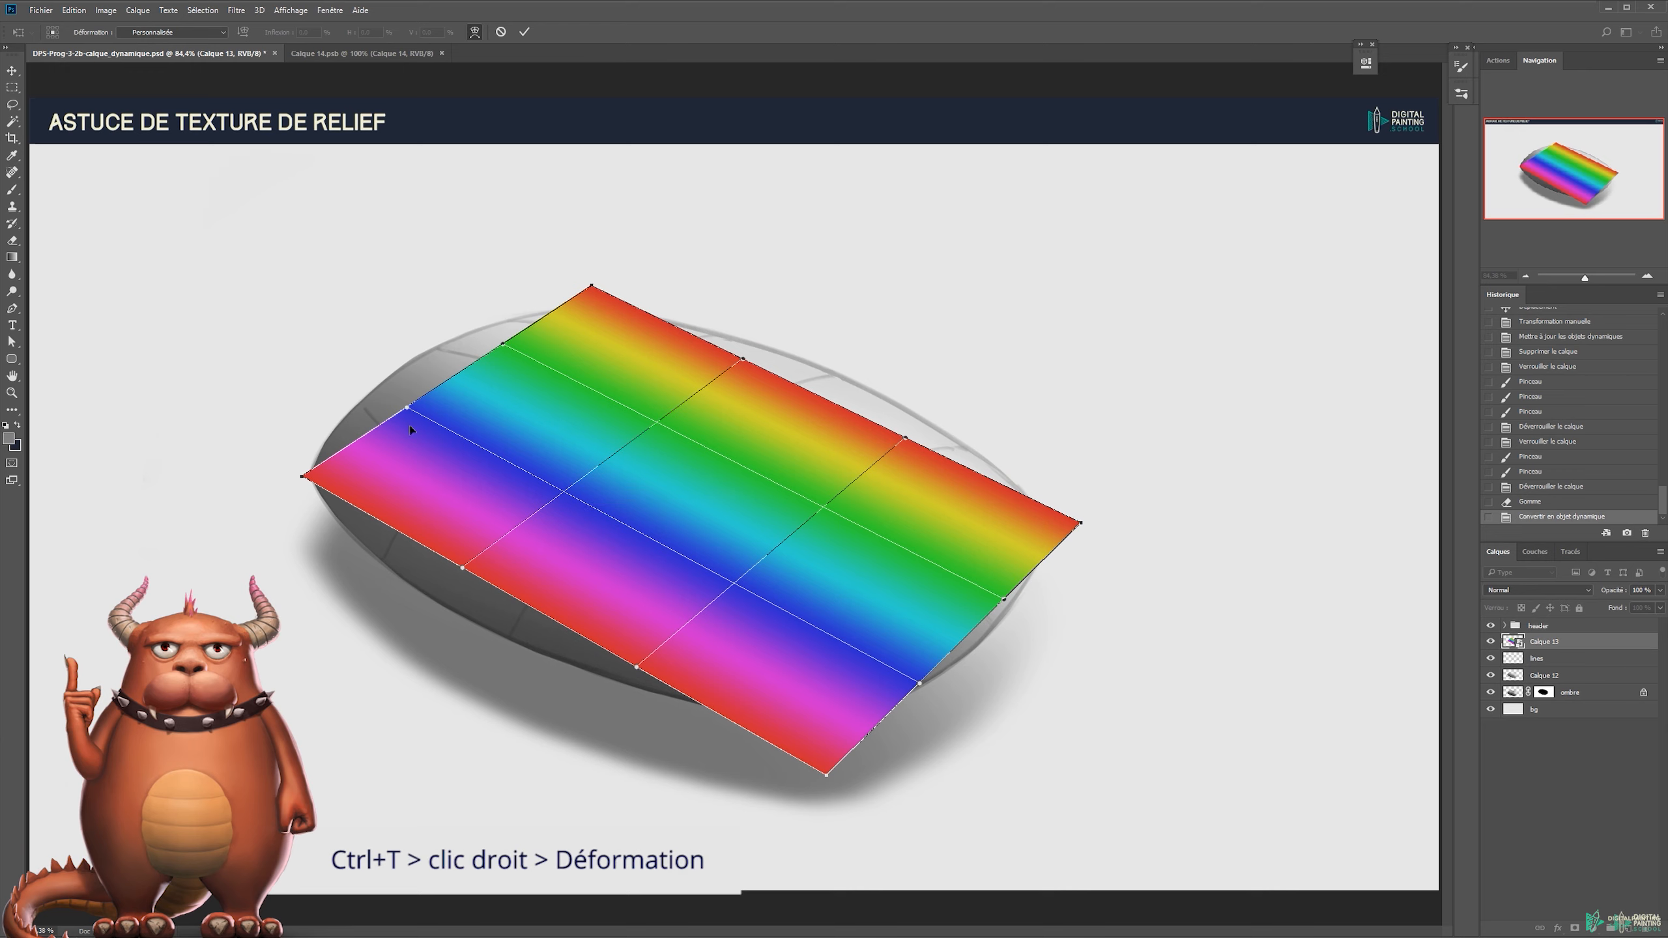
left_click_drag(411, 407, 351, 371)
left_click_drag(511, 345, 540, 290)
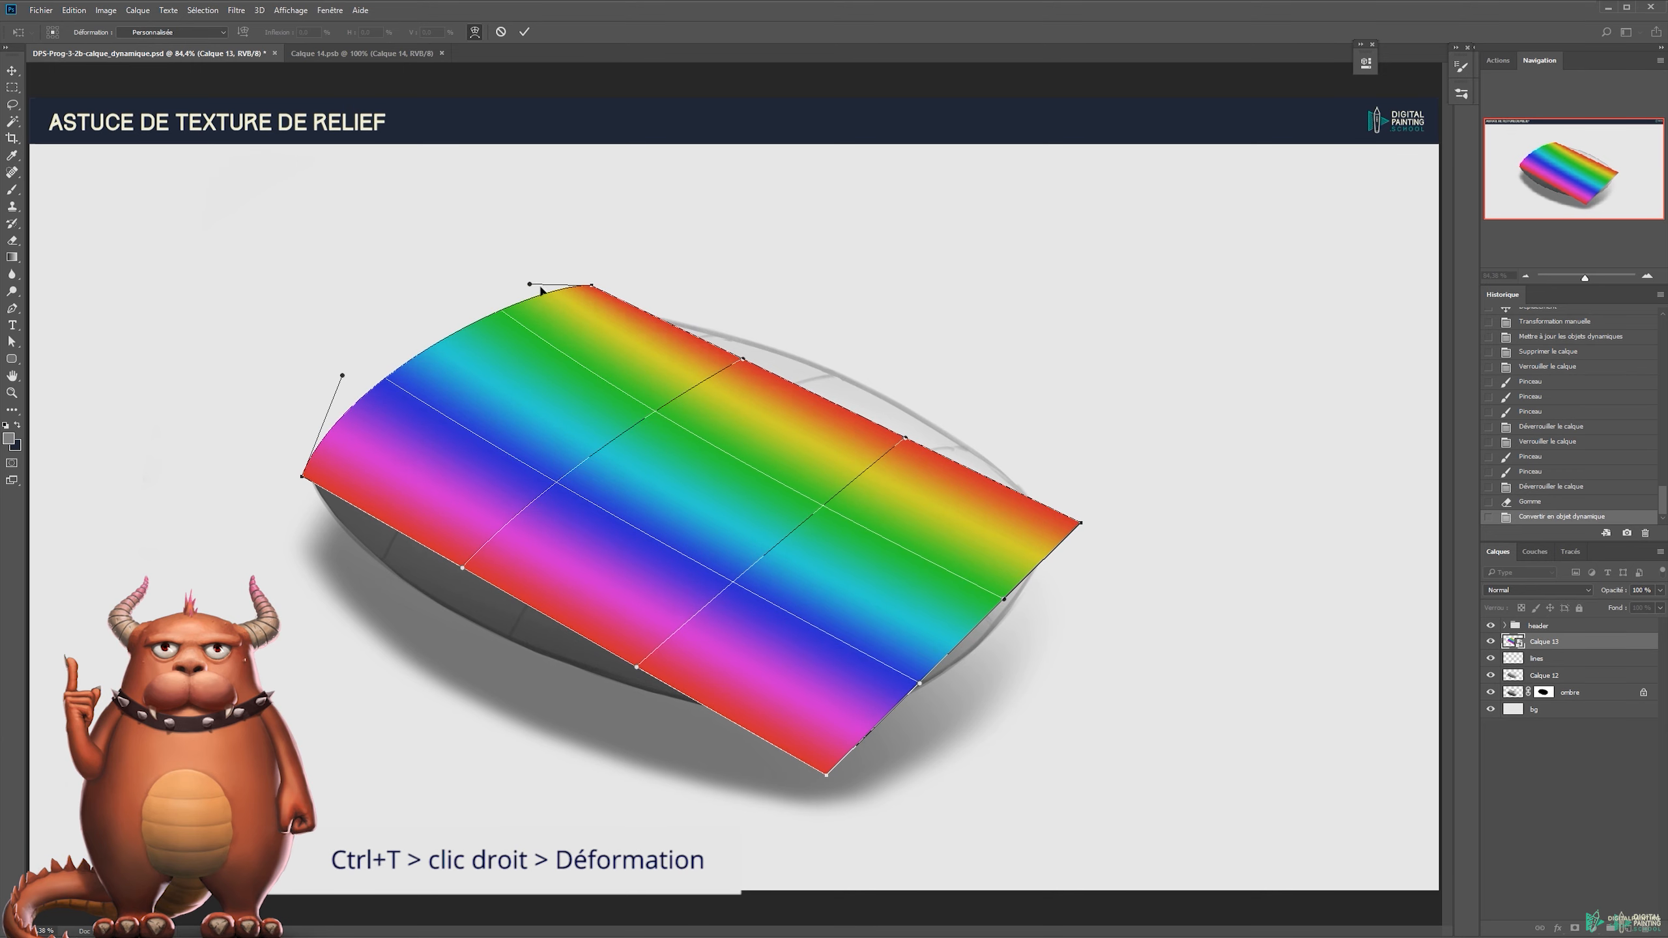
left_click_drag(1015, 603, 1076, 579)
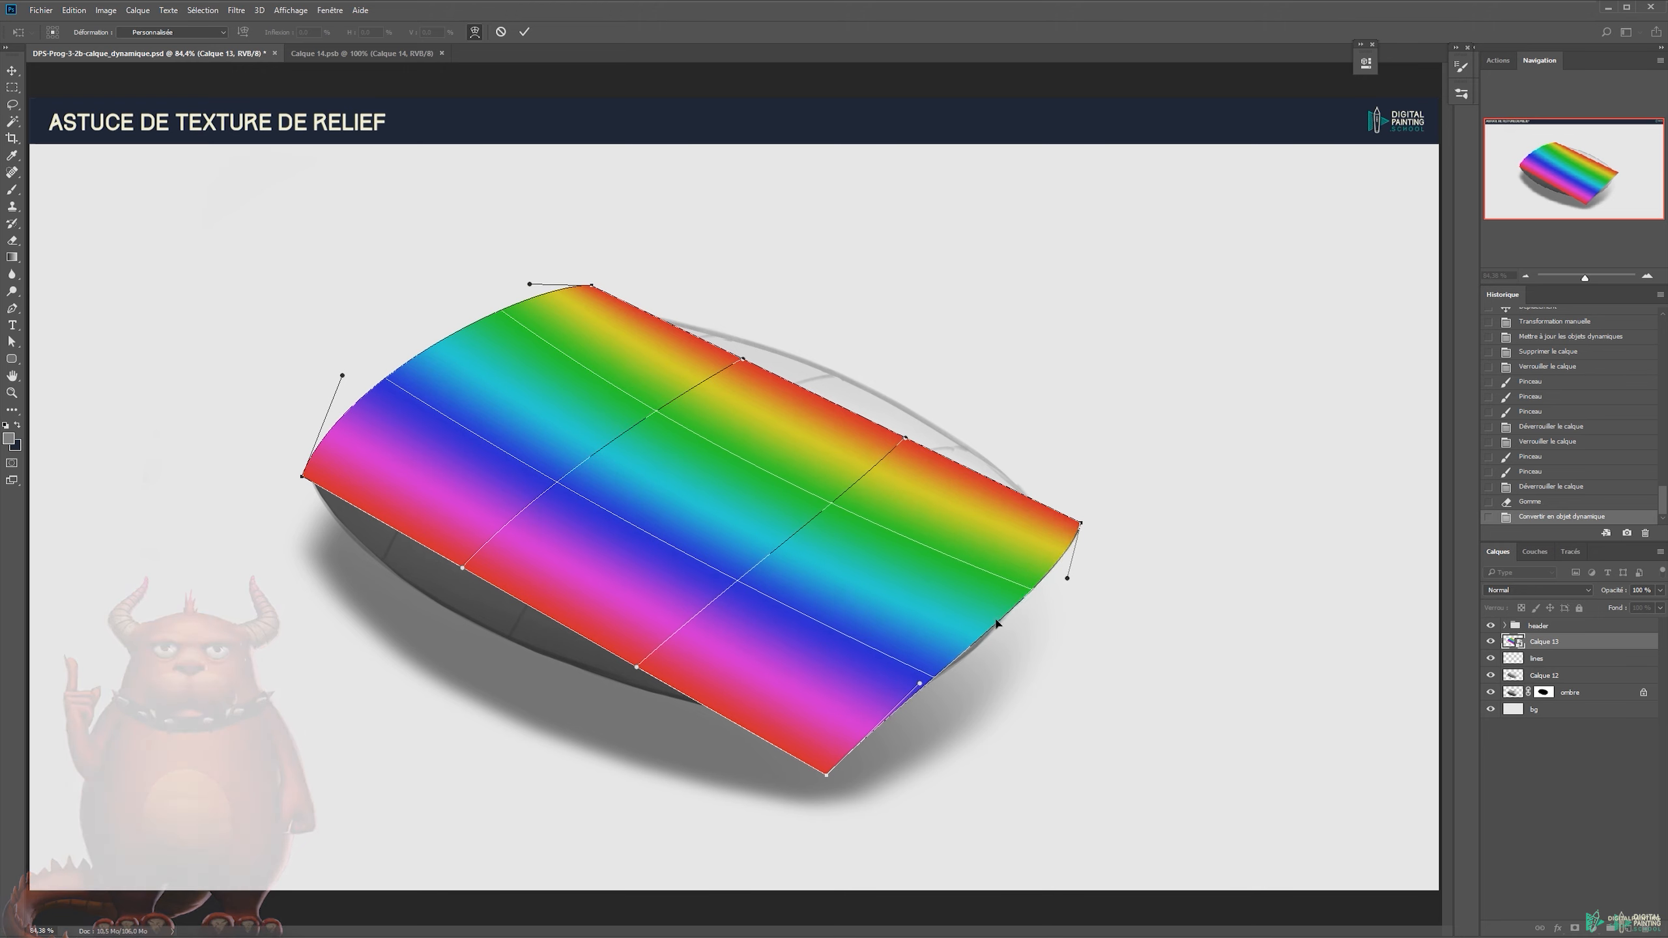
Pull in the gradient's lowest corner and bend its lower long edge to follow the form's outline.
left_click_drag(826, 775, 816, 735)
left_click_drag(637, 667, 635, 701)
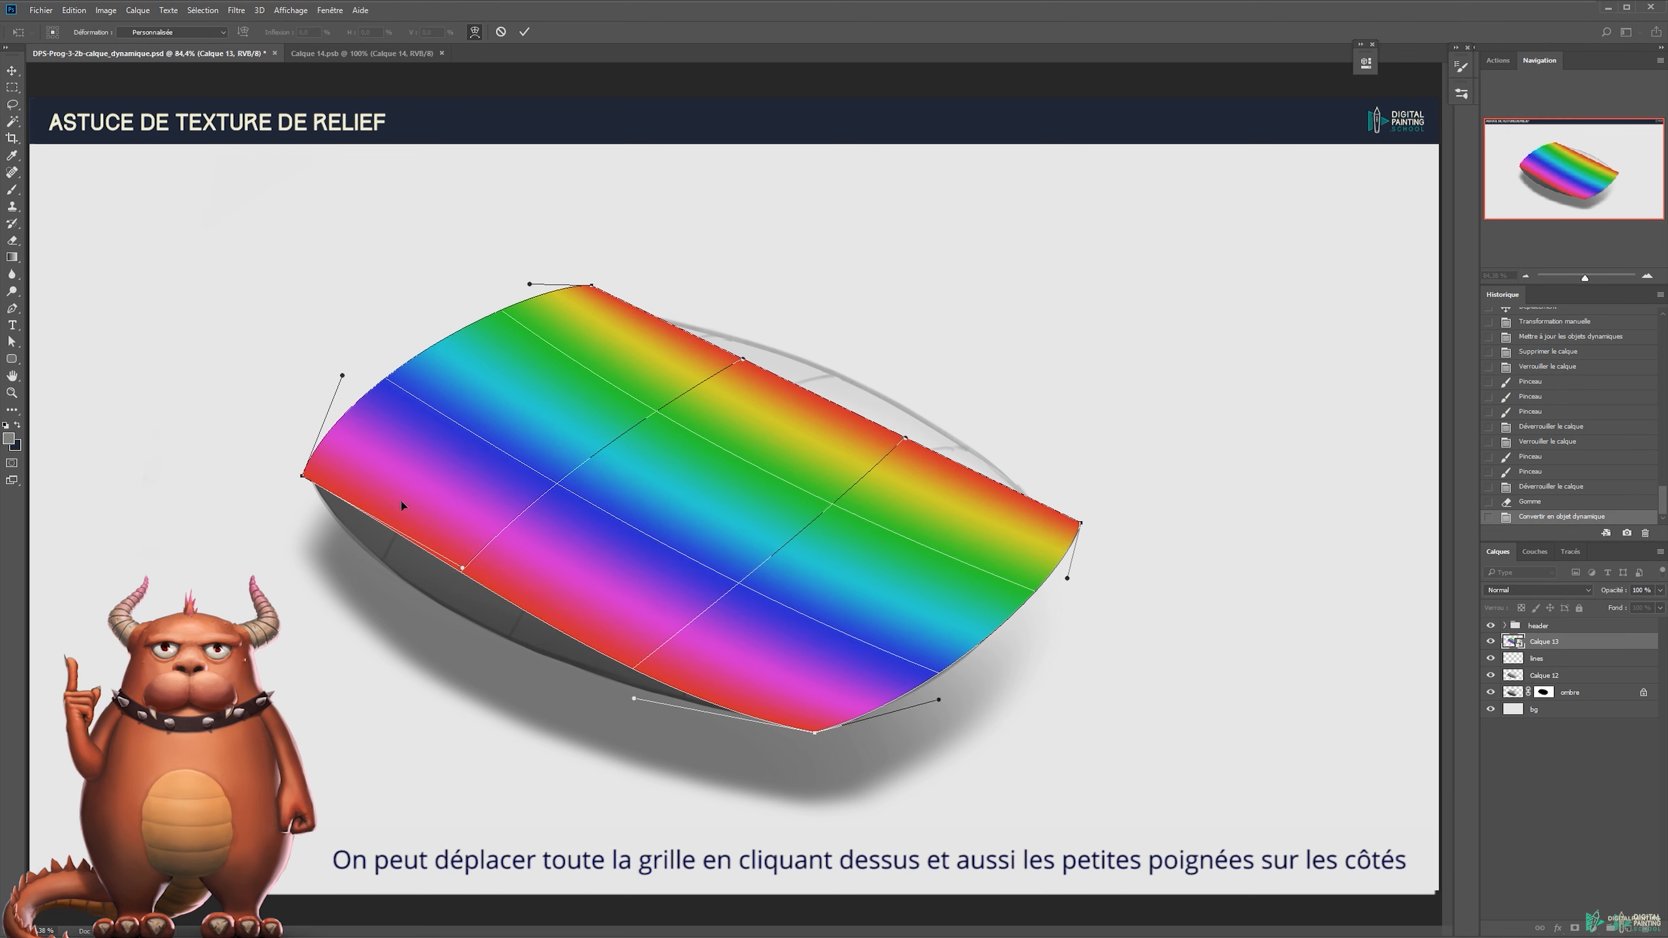
left_click_drag(464, 575, 428, 648)
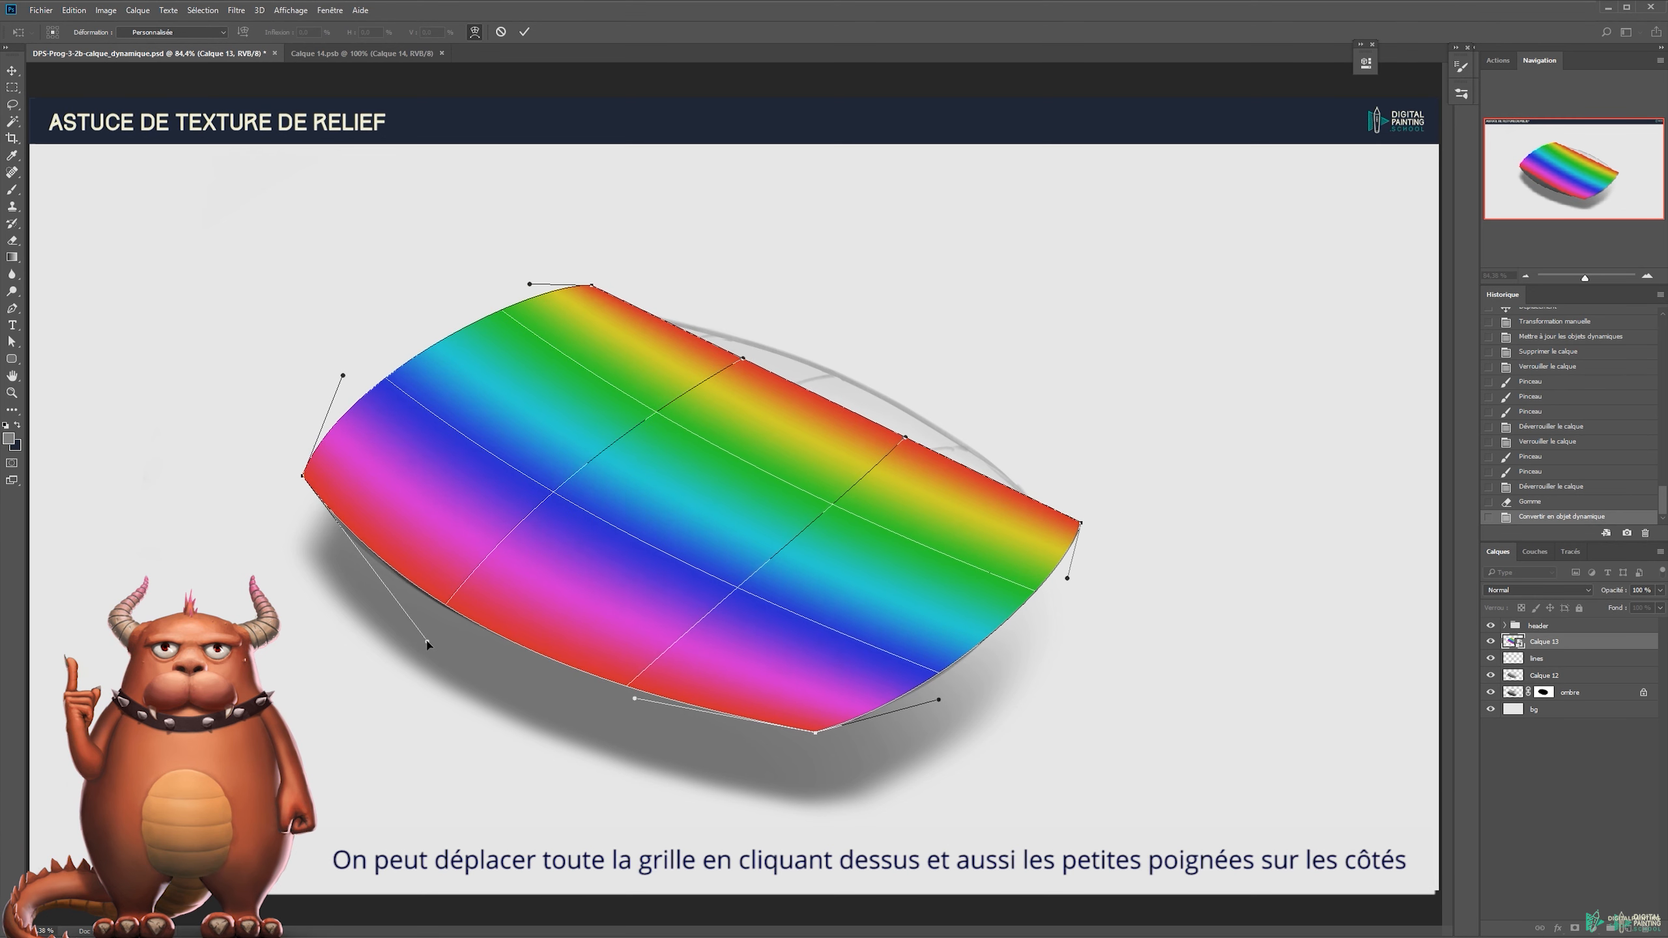
Bend the gradient's upper long edge along the form and bring its two end corners onto the outline.
left_click_drag(590, 294, 608, 306)
left_click_drag(749, 362, 790, 327)
left_click_drag(906, 437, 928, 415)
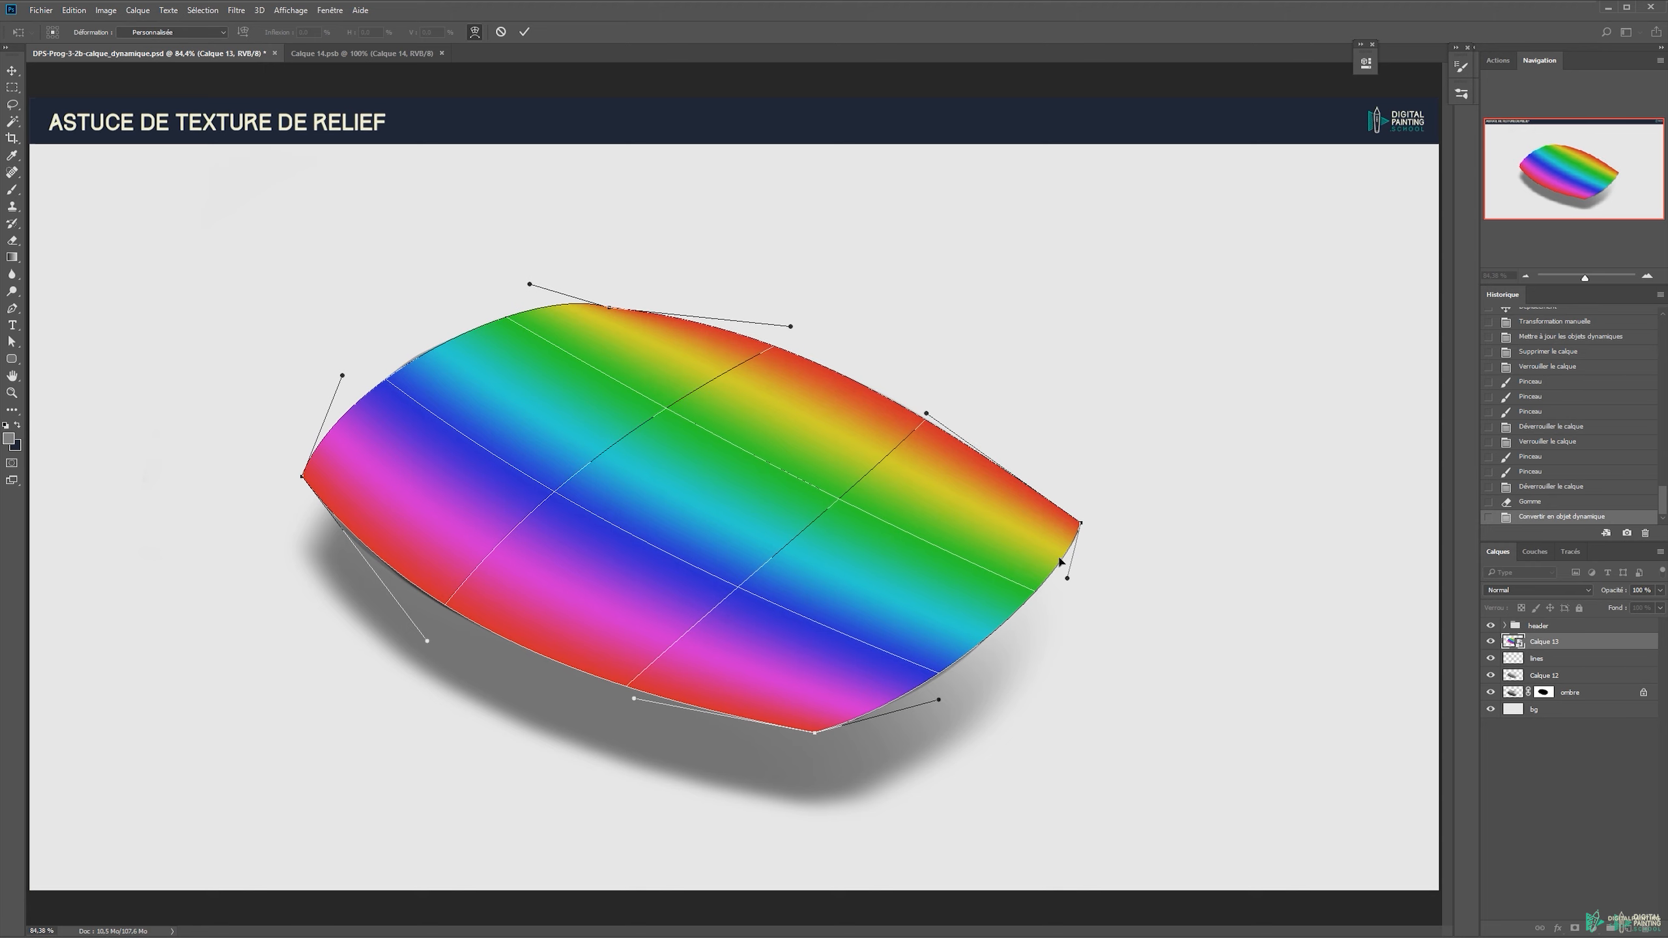
left_click_drag(1082, 526, 1039, 515)
mouse_move(926, 415)
left_mouse_down()
mouse_move(949, 399)
mouse_move(939, 410)
left_mouse_up()
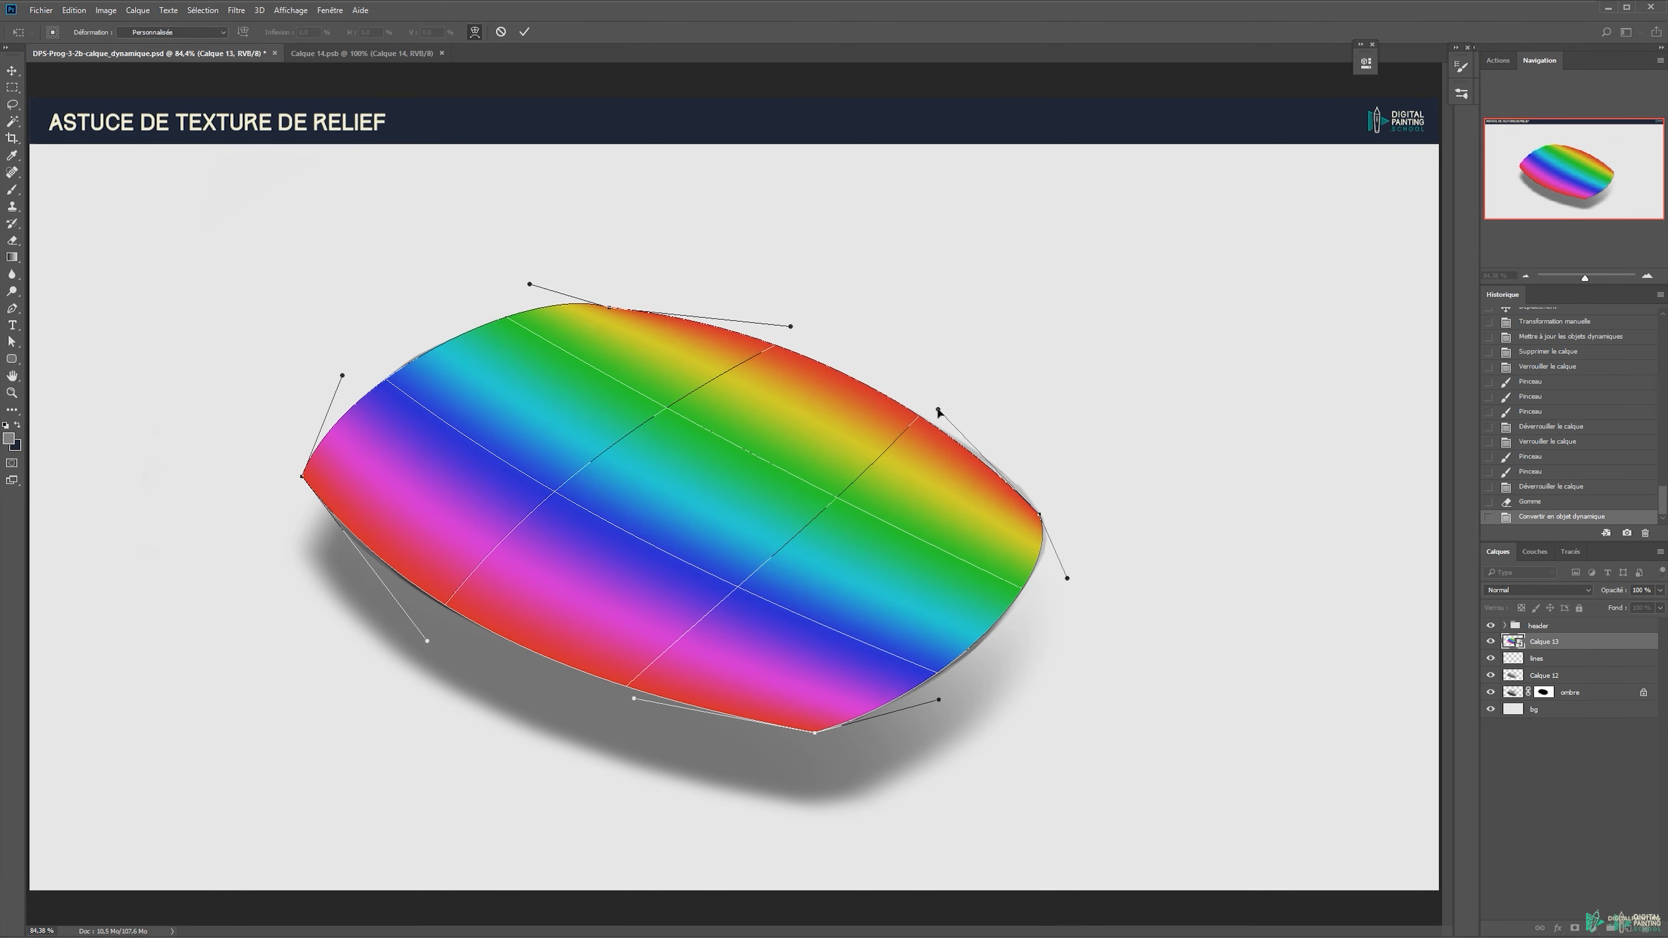
left_click_drag(1041, 518, 1044, 511)
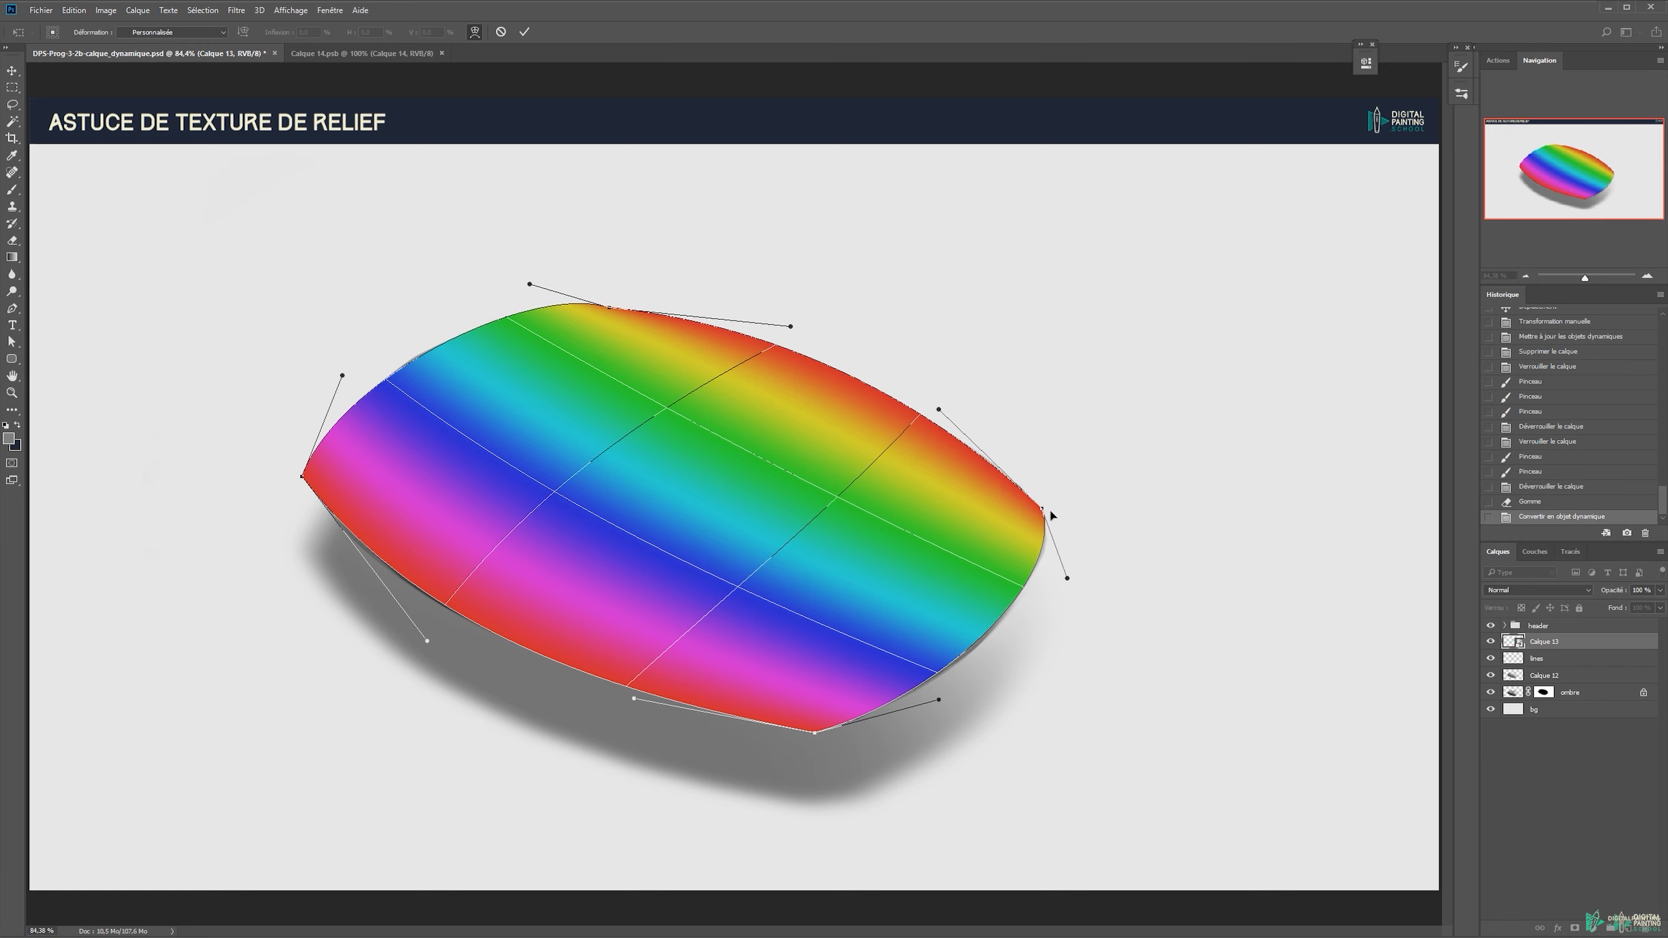
Fine-tune the warp's corner points and edge handles so the gradient's border matches the form's contour.
left_click_drag(1068, 579, 1064, 595)
left_click_drag(941, 701, 944, 704)
left_click_drag(304, 478, 307, 477)
left_click_drag(427, 642, 422, 654)
left_click_drag(373, 373, 385, 355)
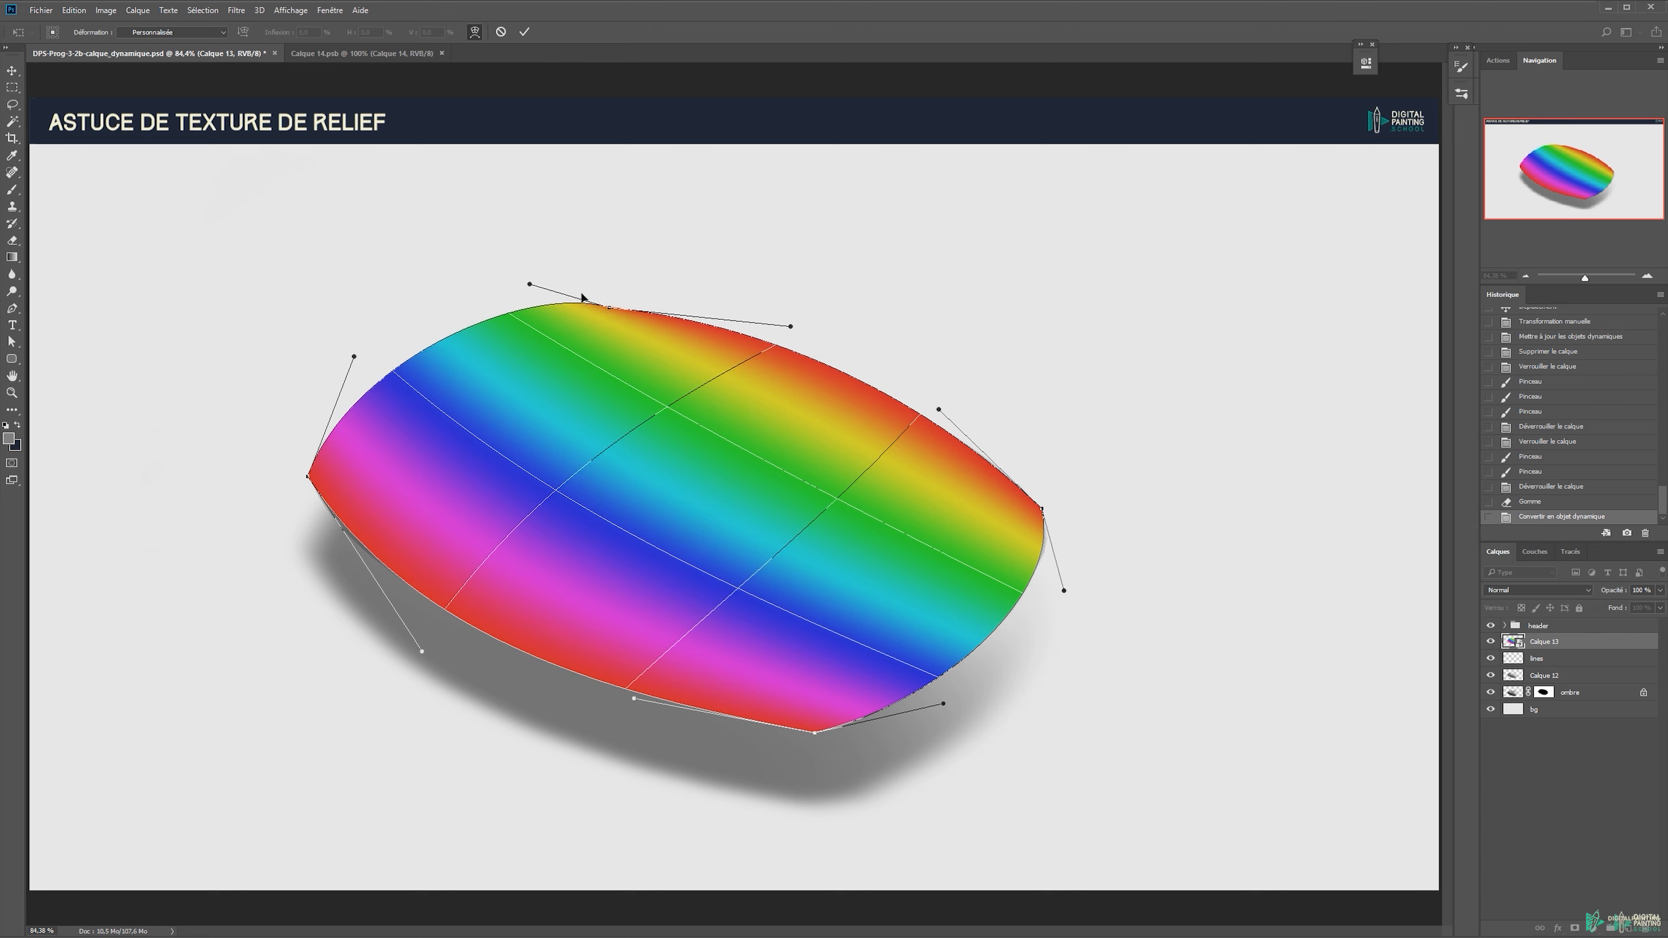
left_click_drag(525, 283, 505, 290)
mouse_move(608, 308)
left_mouse_down()
mouse_move(618, 291)
mouse_move(606, 323)
mouse_move(614, 308)
left_mouse_up()
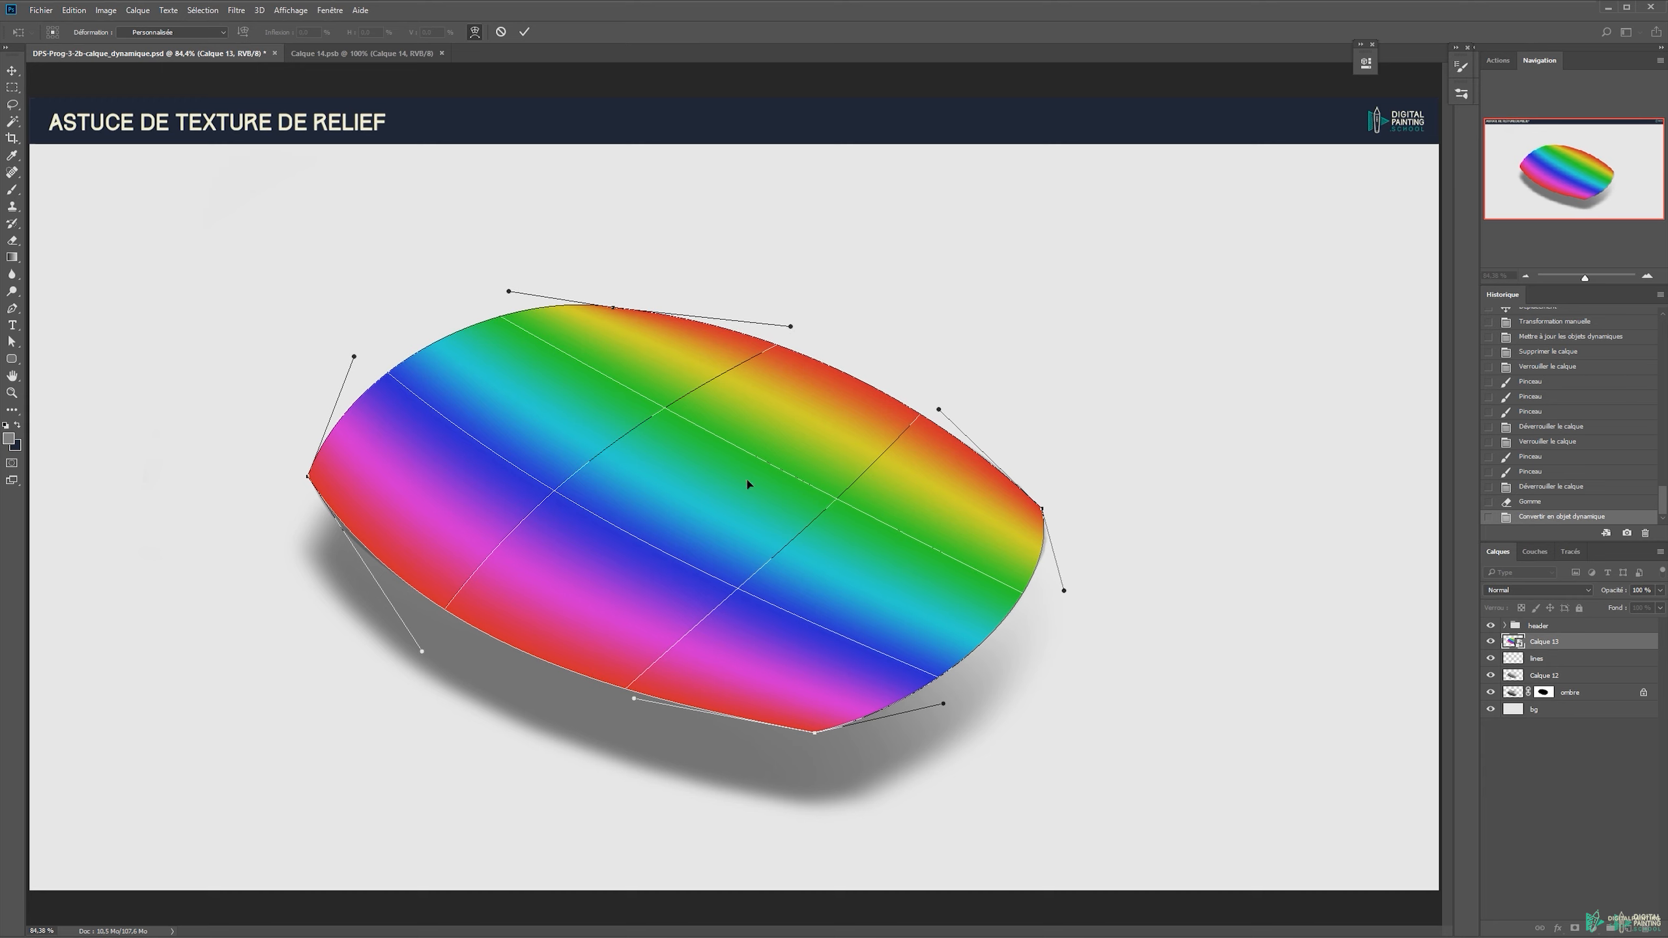
Bulge the inner warp mesh to suggest the form's rounded volume and apply the transform.
left_click_drag(733, 533, 575, 405)
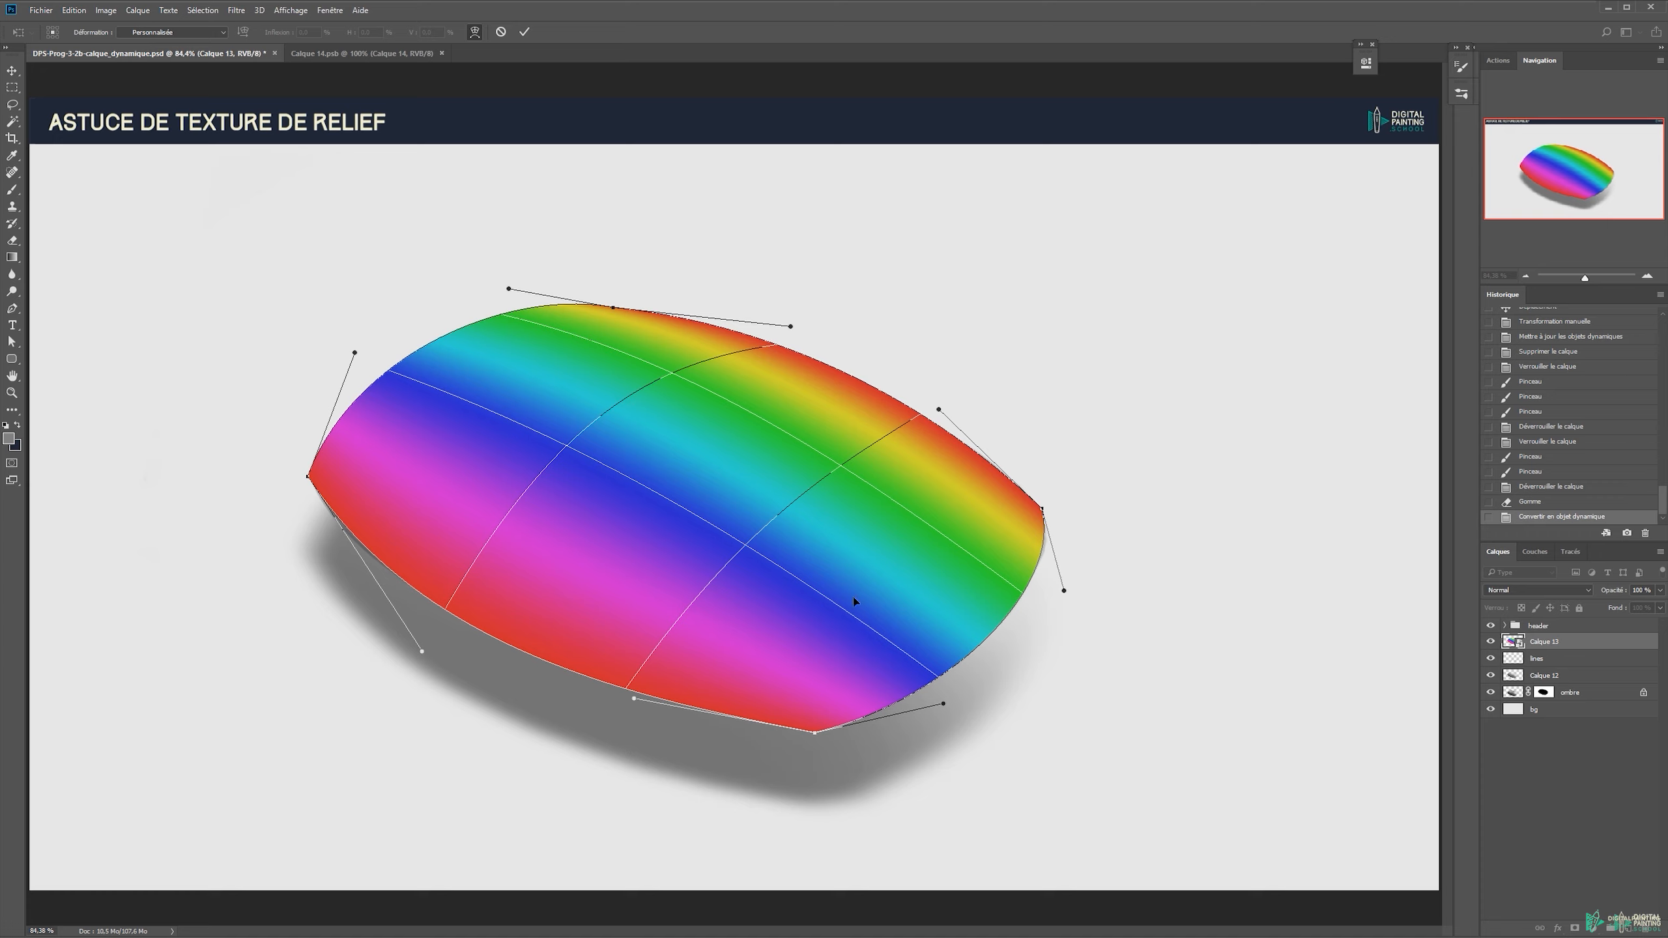
left_click_drag(861, 614, 950, 553)
left_click_drag(849, 625, 834, 631)
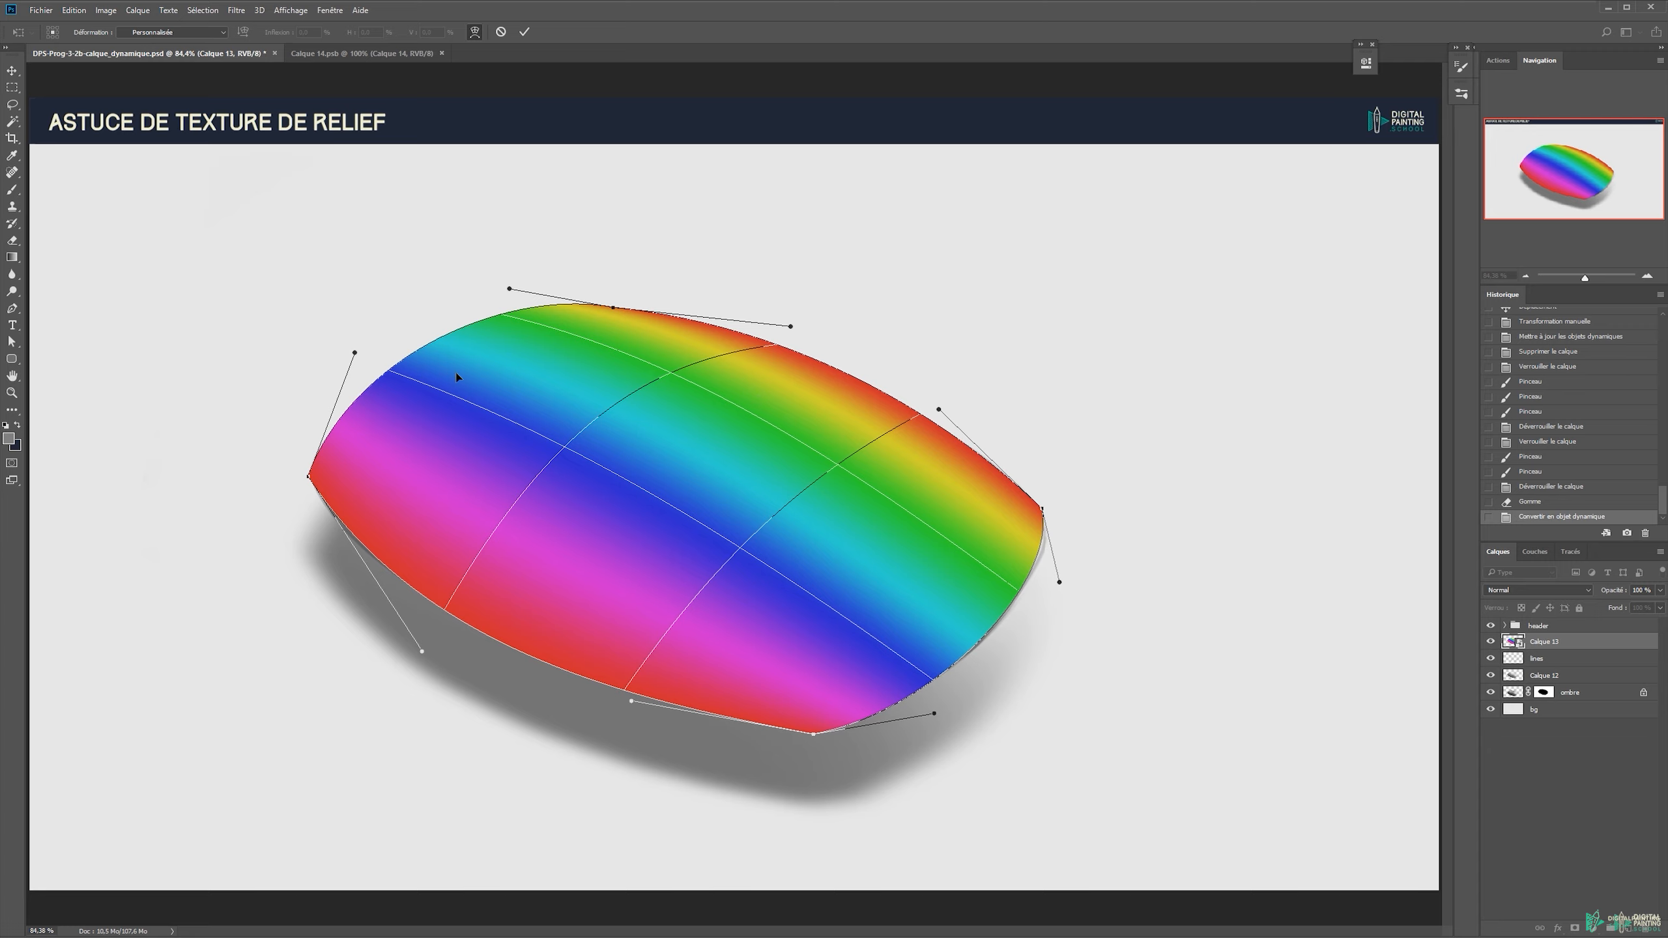
key("Return")
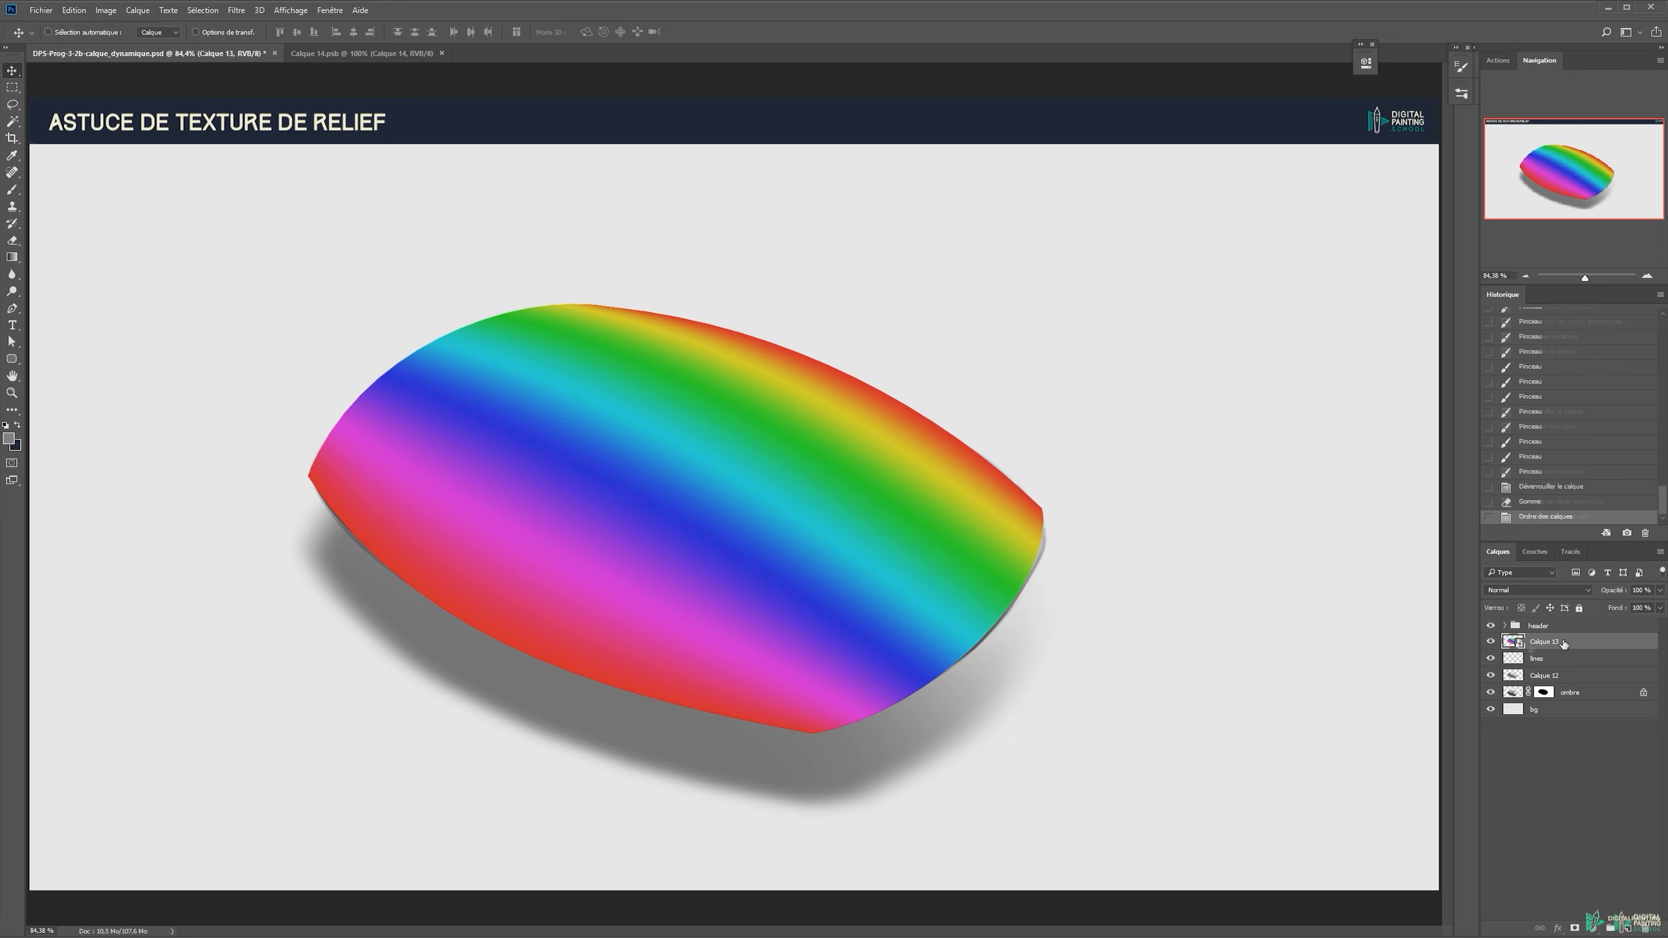
Clip Calque 13 to Calque 12, directly beneath the lines layer, and hide the lines.
left_click_drag(1553, 647, 1518, 660)
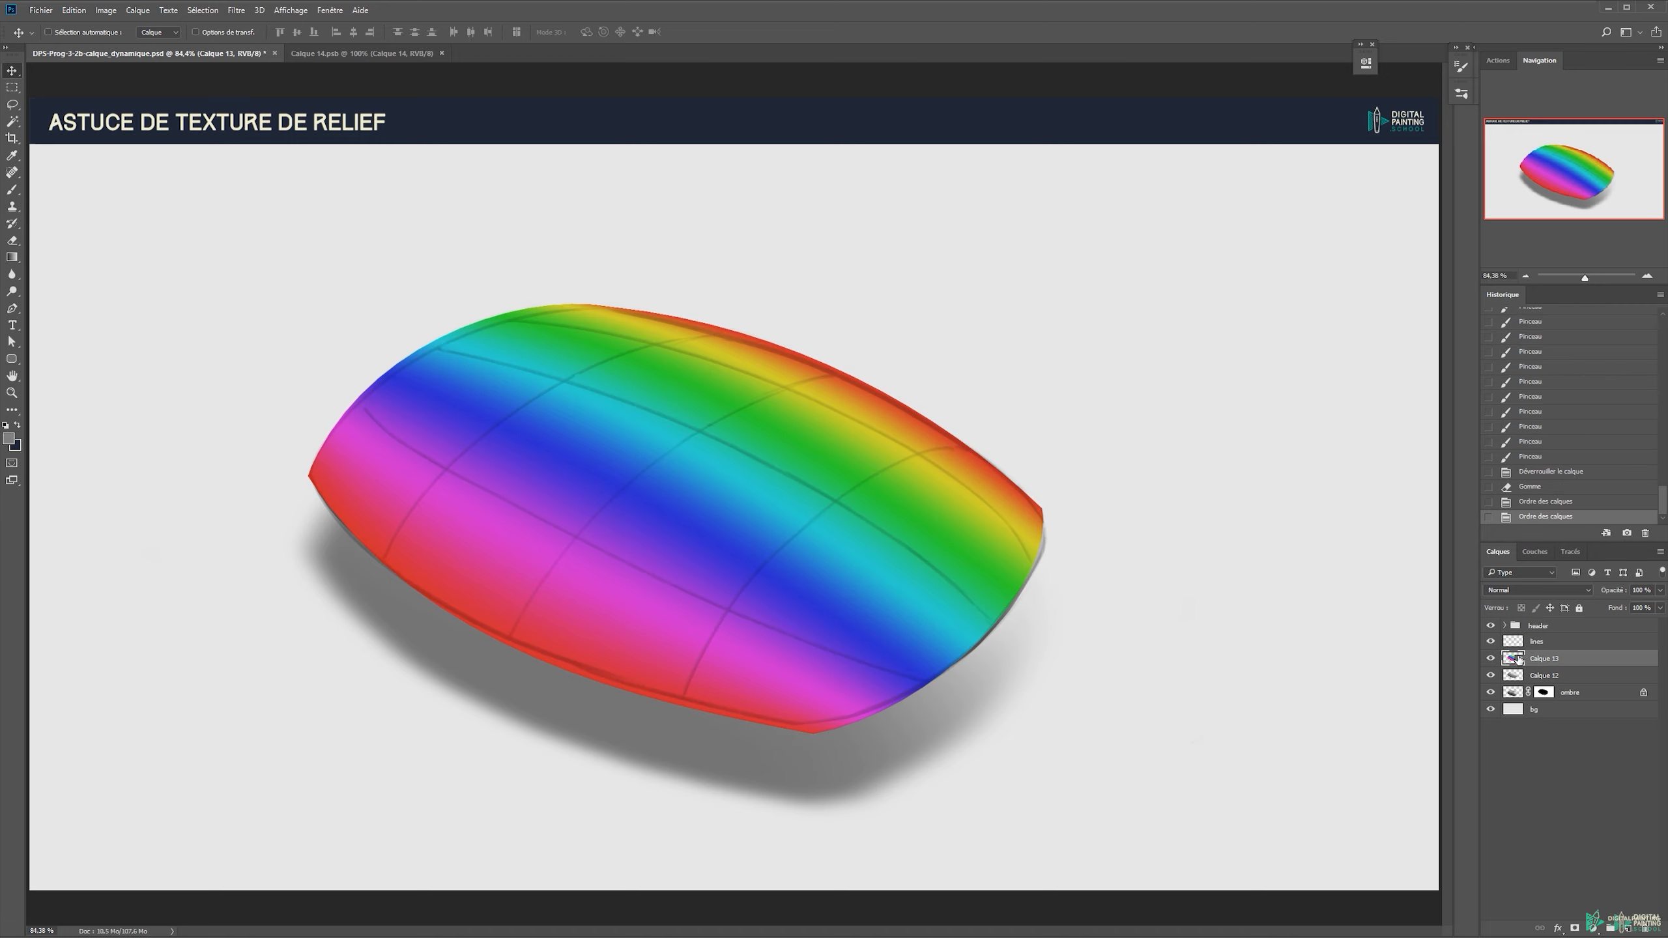
left_click(1569, 666, "alt")
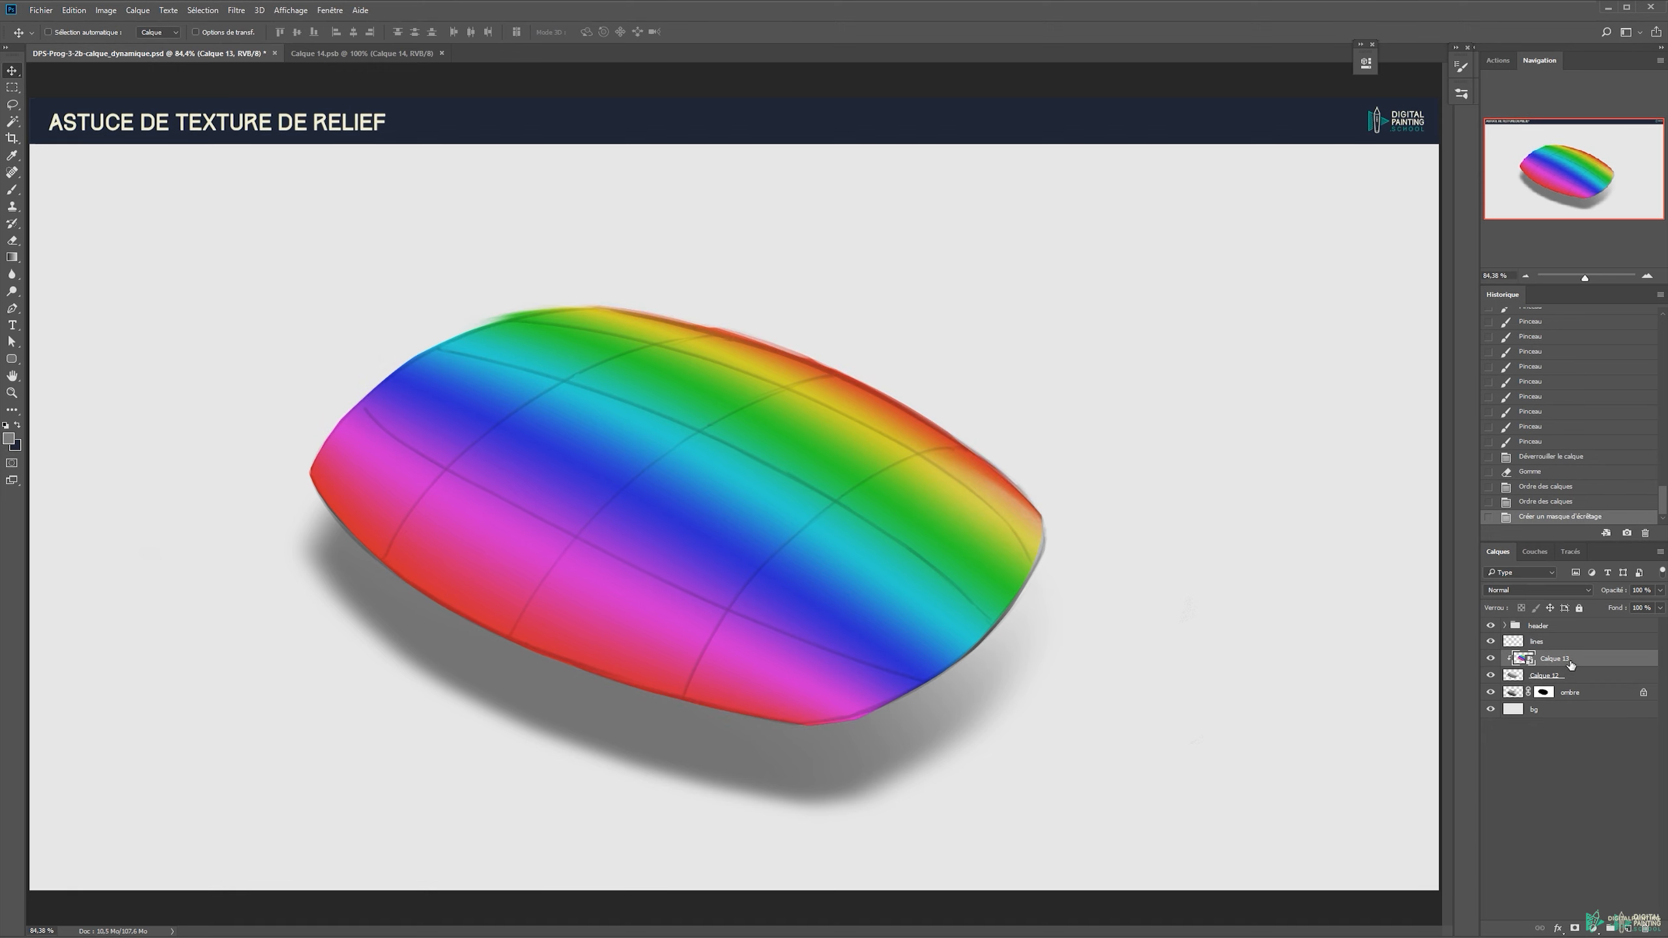
left_click(1490, 641)
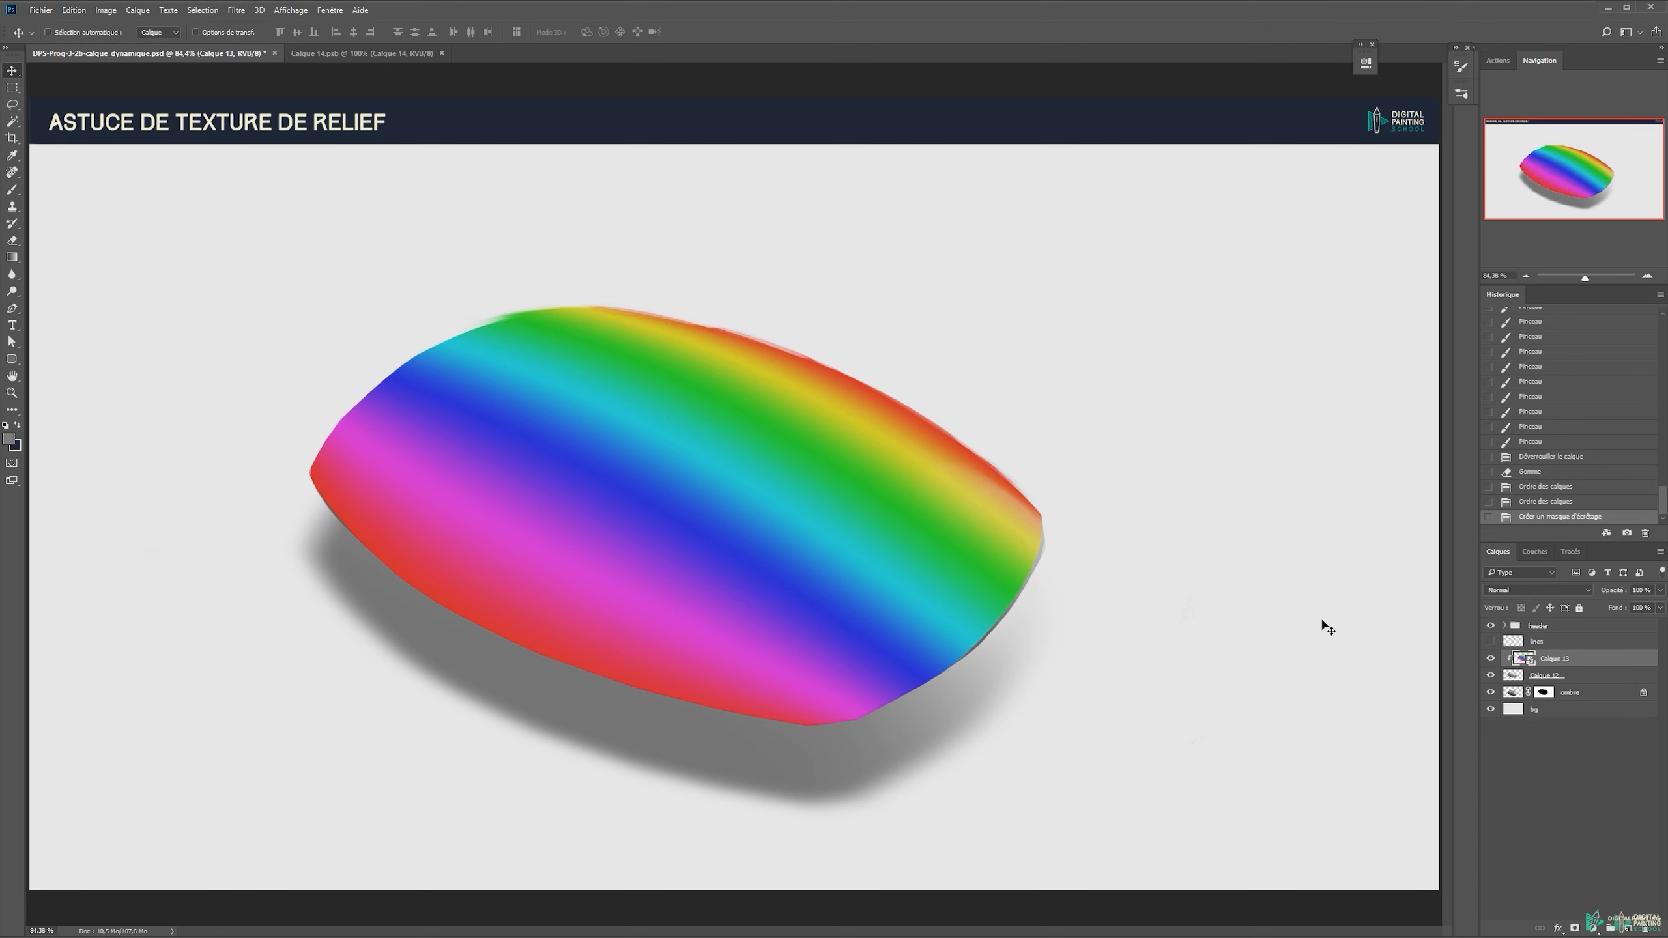
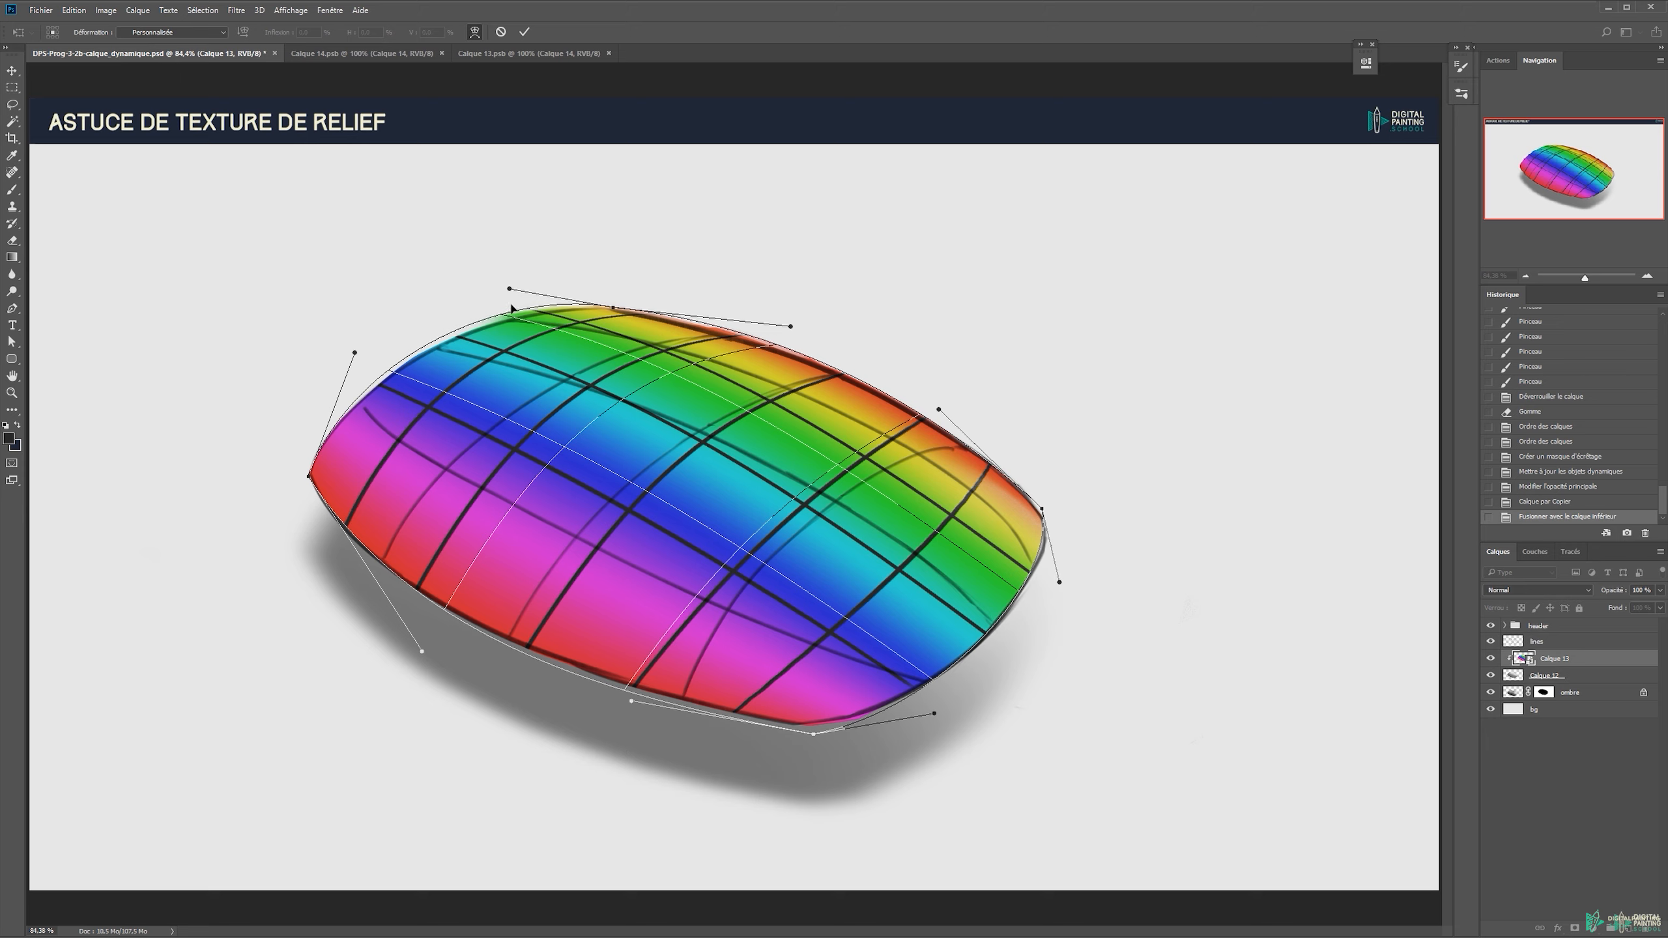
Warp the gridded gradient so its black lines follow the sketched contour lines, apply it, and hide the lines layer.
left_click_drag(509, 289, 506, 306)
left_click_drag(864, 553, 891, 529)
left_click_drag(757, 580, 730, 611)
left_click_drag(890, 494, 894, 482)
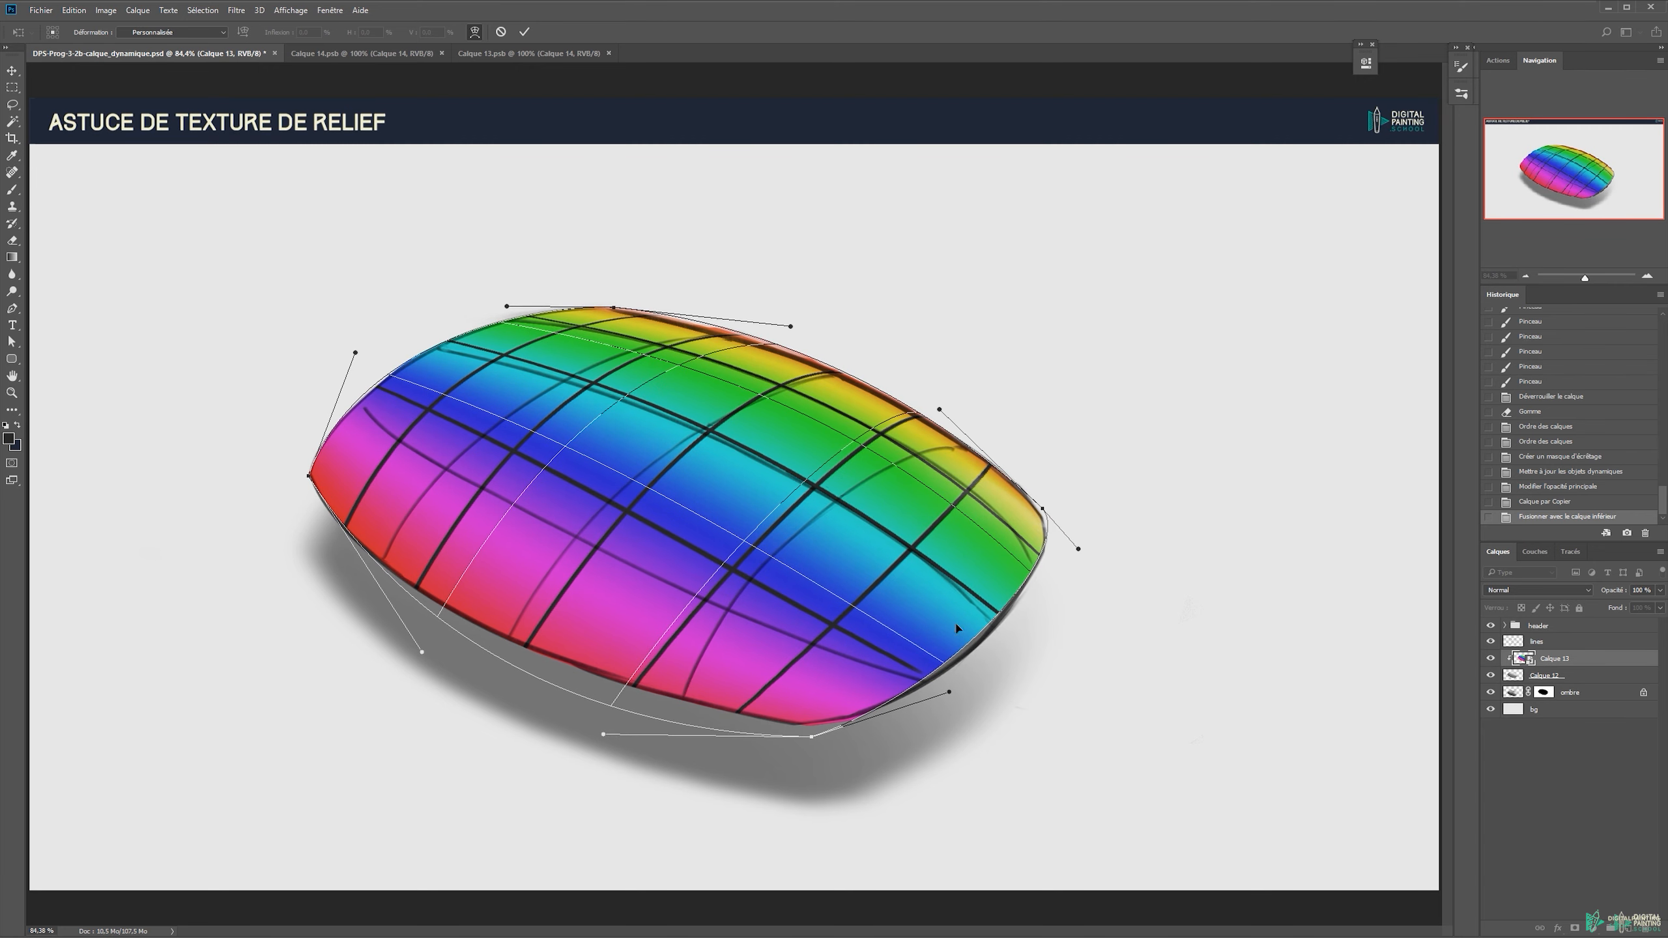
left_click_drag(507, 306, 489, 309)
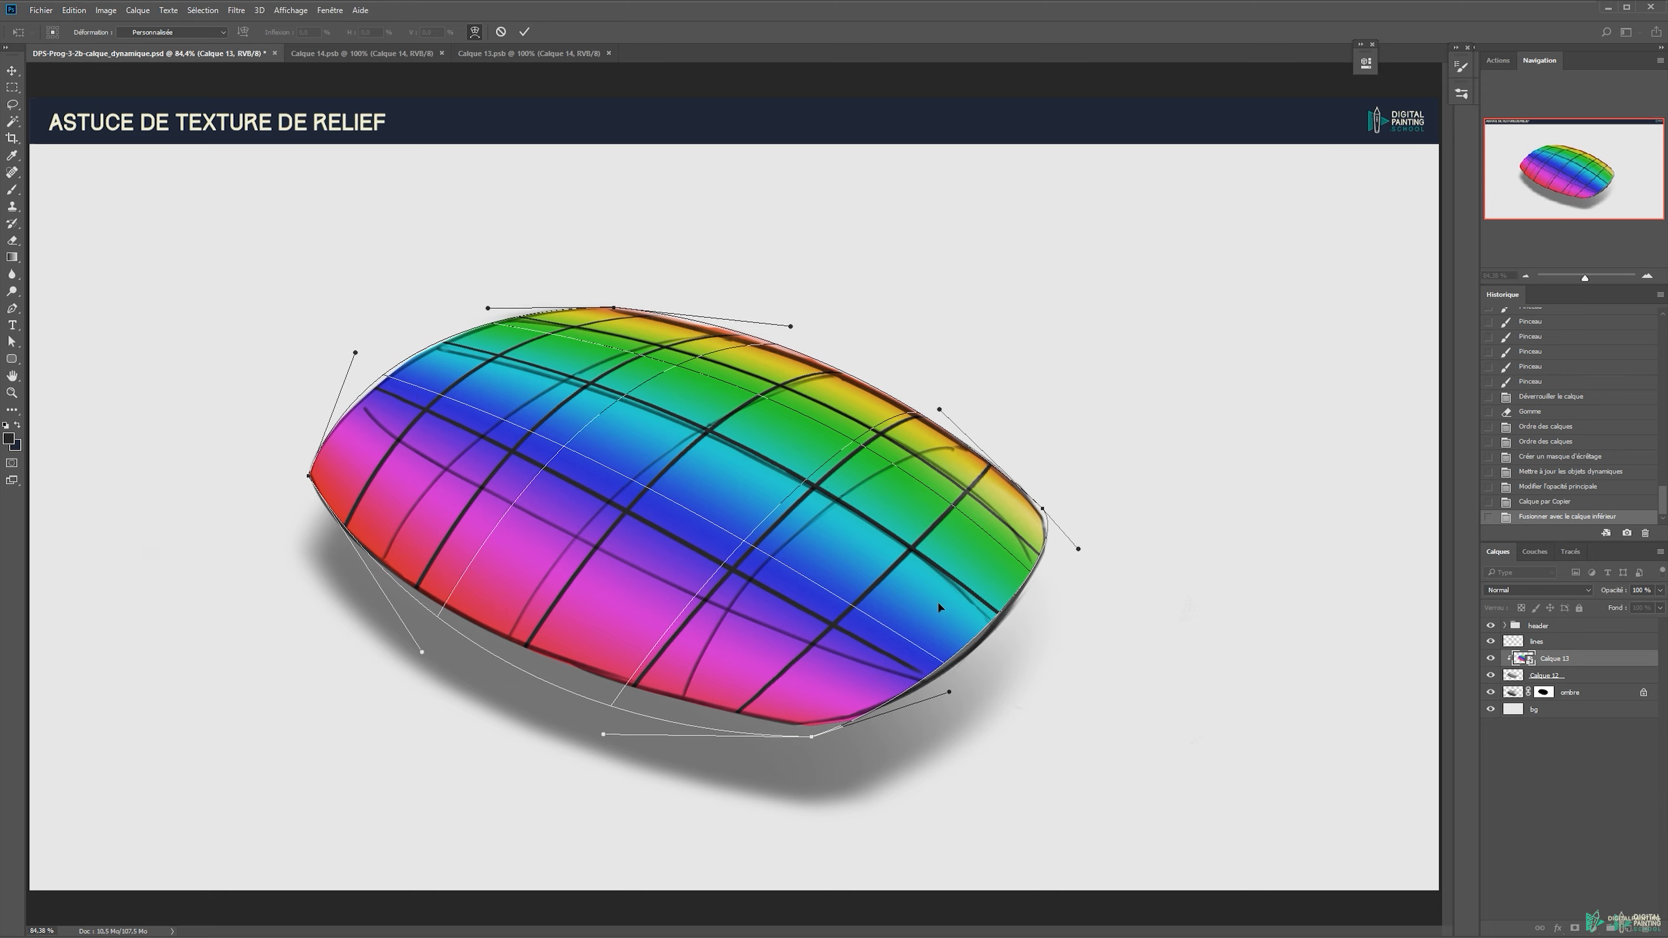
key("Return")
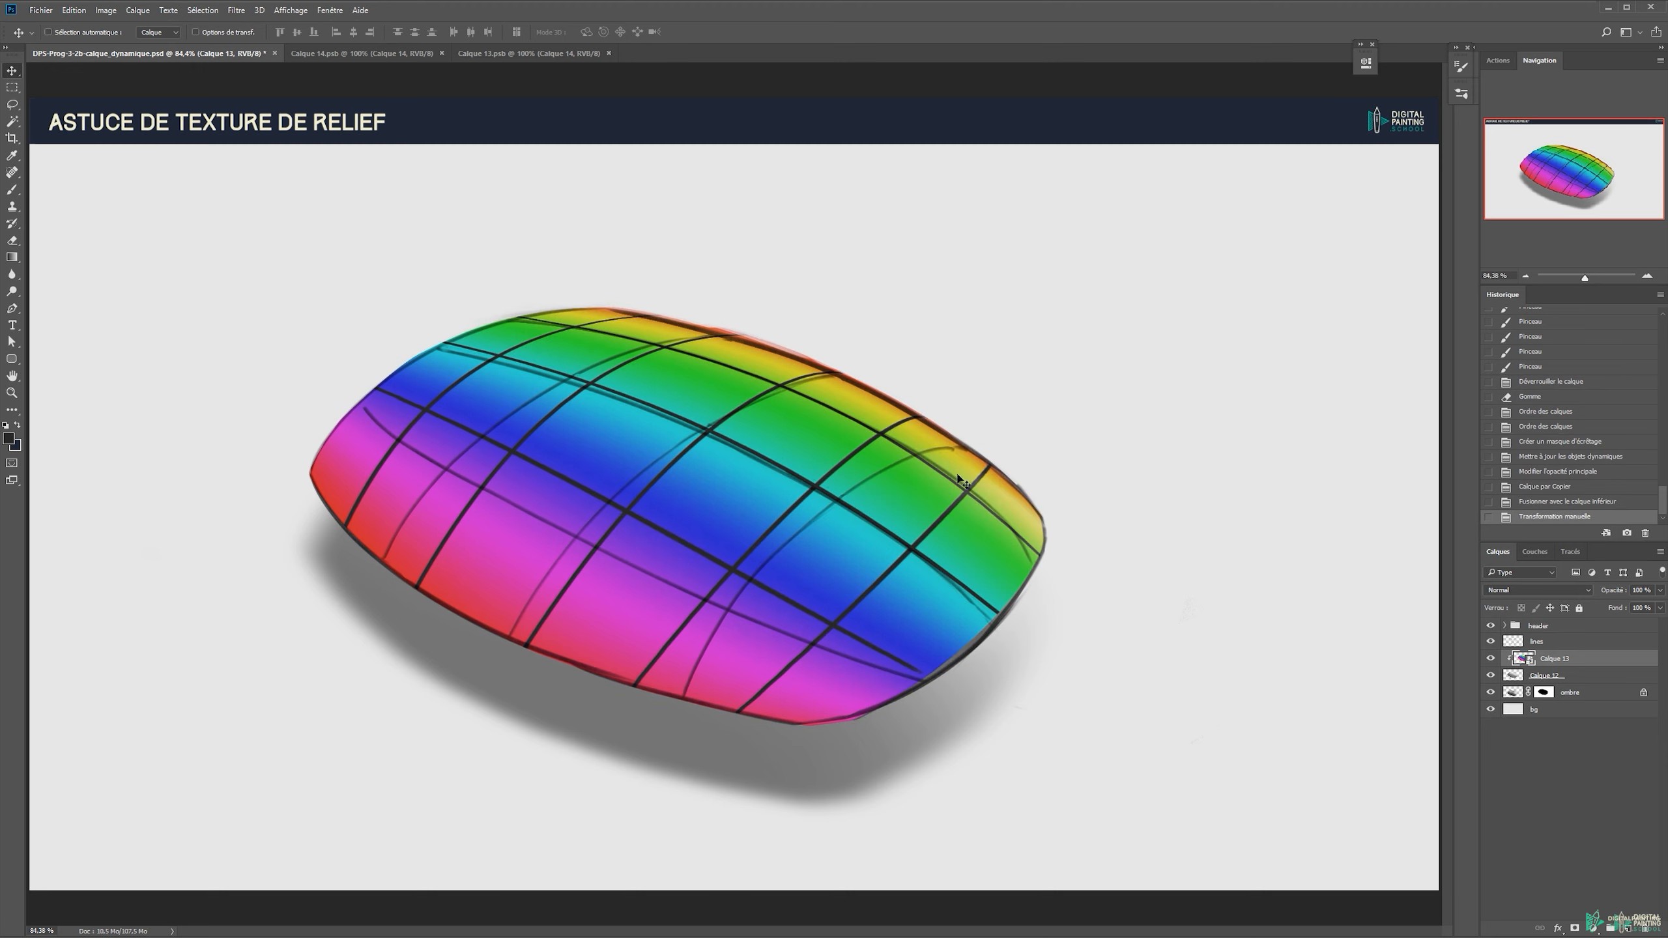
left_click(1490, 641)
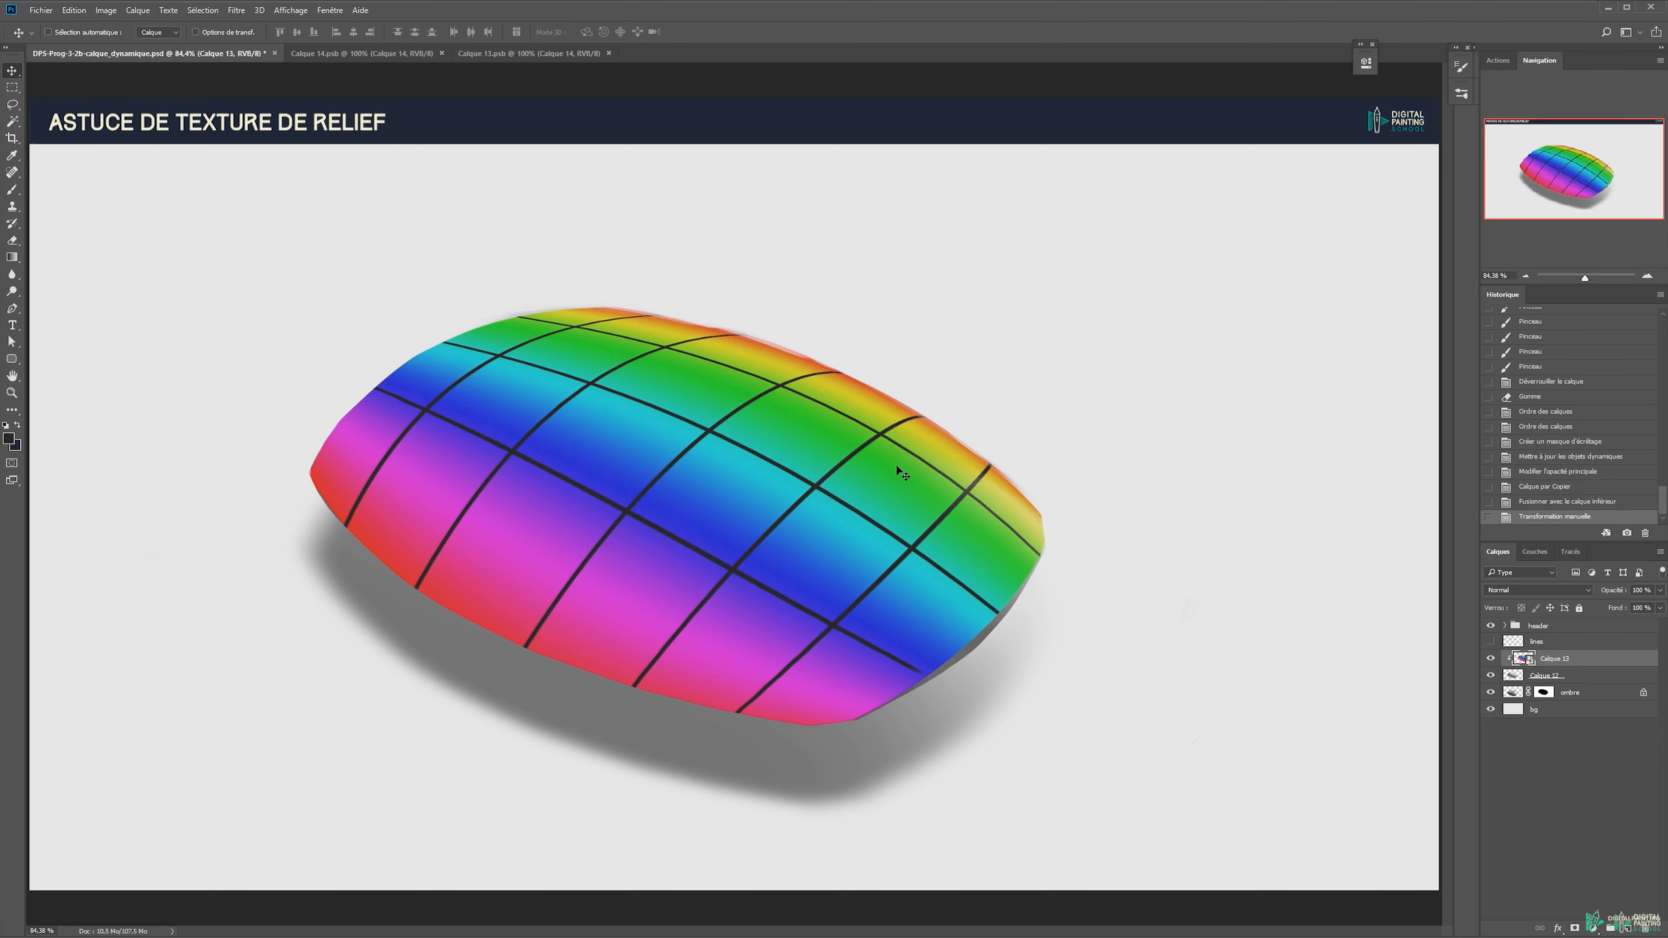
Transform the gridded smart object again, extending its lower-right edge to cover the exposed strip of the form.
key("ctrl+z")
key("ctrl+z")
key("ctrl+t")
left_click_drag(977, 667, 984, 670)
key("Return")
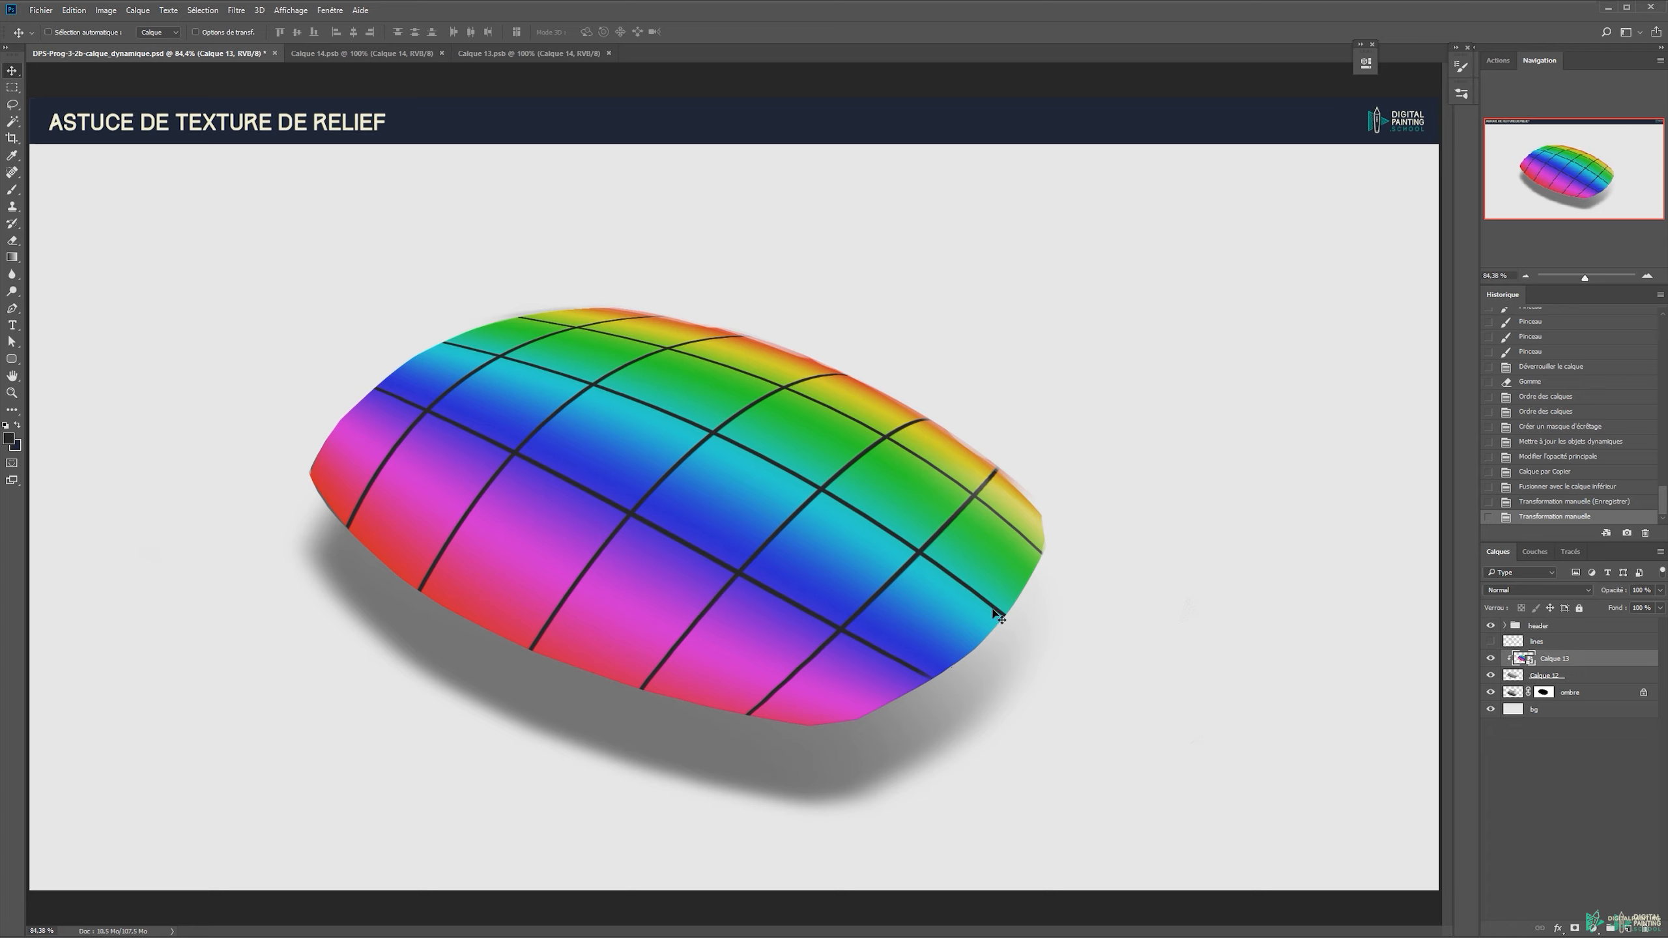
Open the contents of smart object Calque 13 and enlarge the placed burlap texture to cover the whole canvas.
double_click(1523, 659)
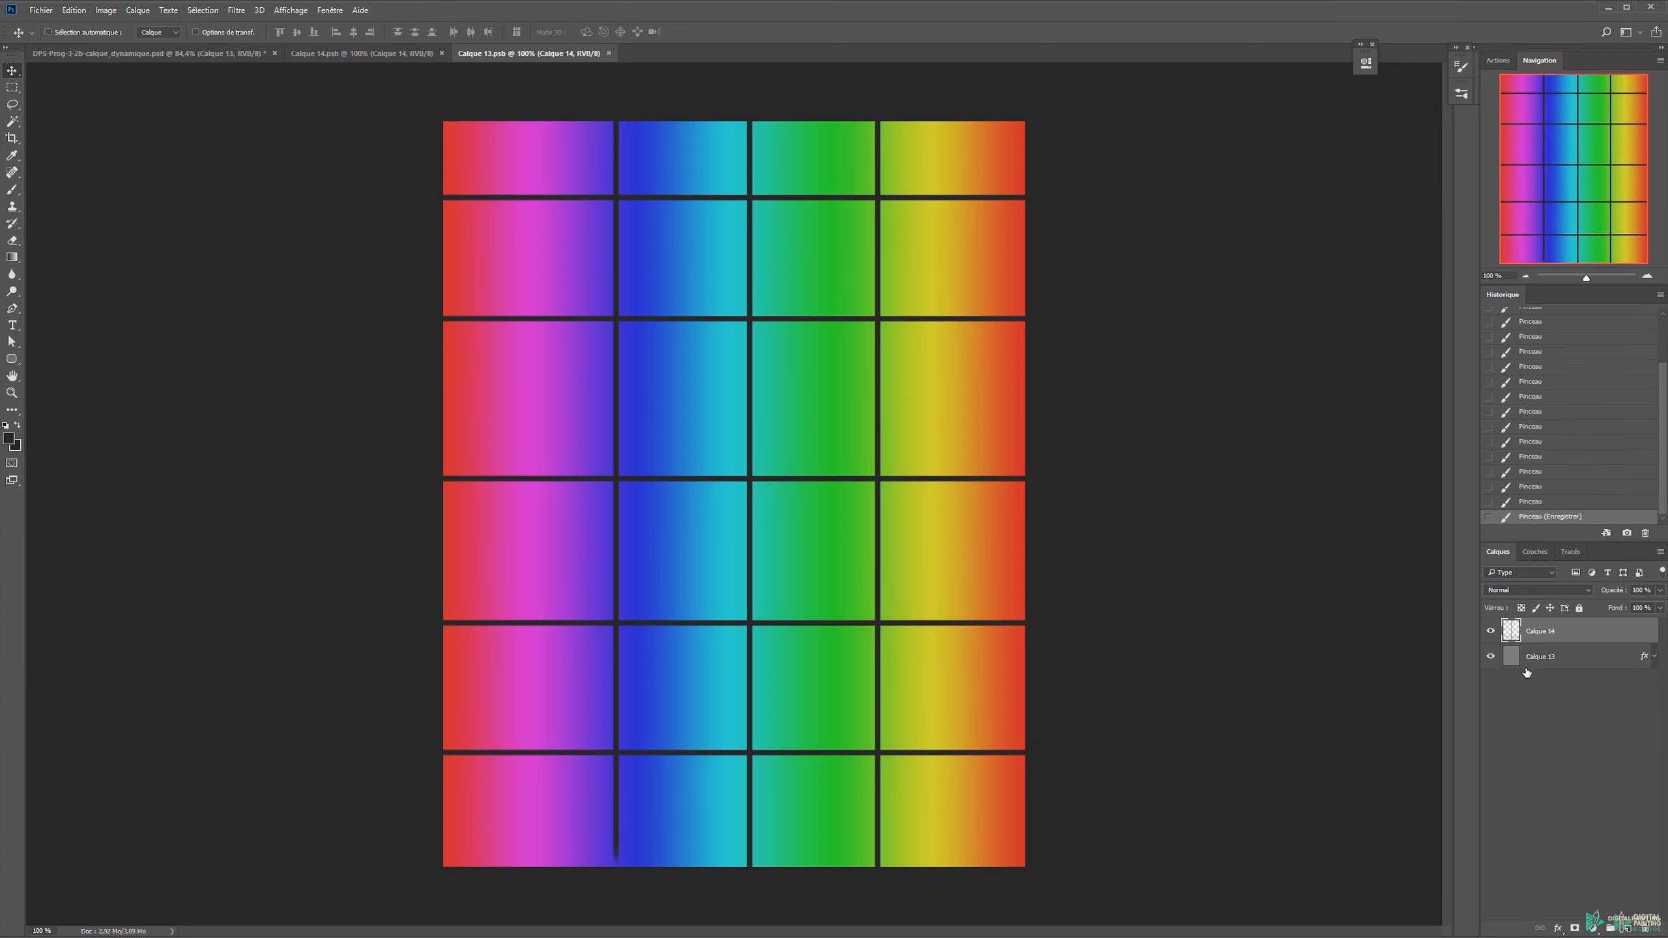
left_click_drag(816, 332, 722, 348)
key("ctrl+z")
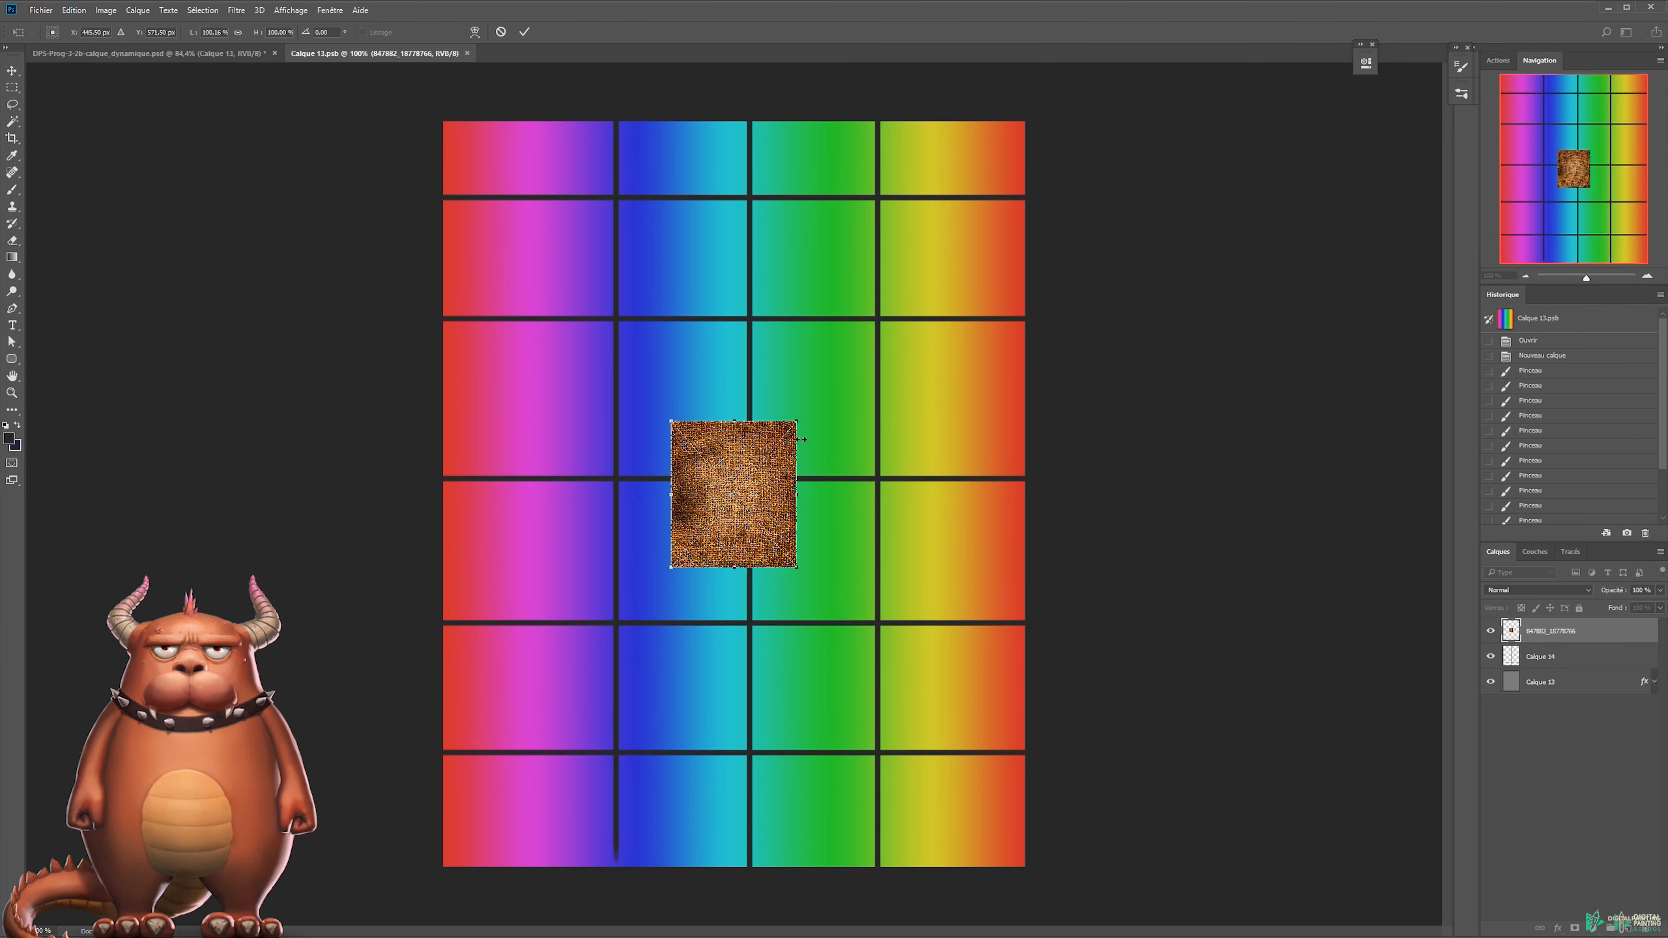
left_click_drag(800, 421, 1057, 118)
key("Return")
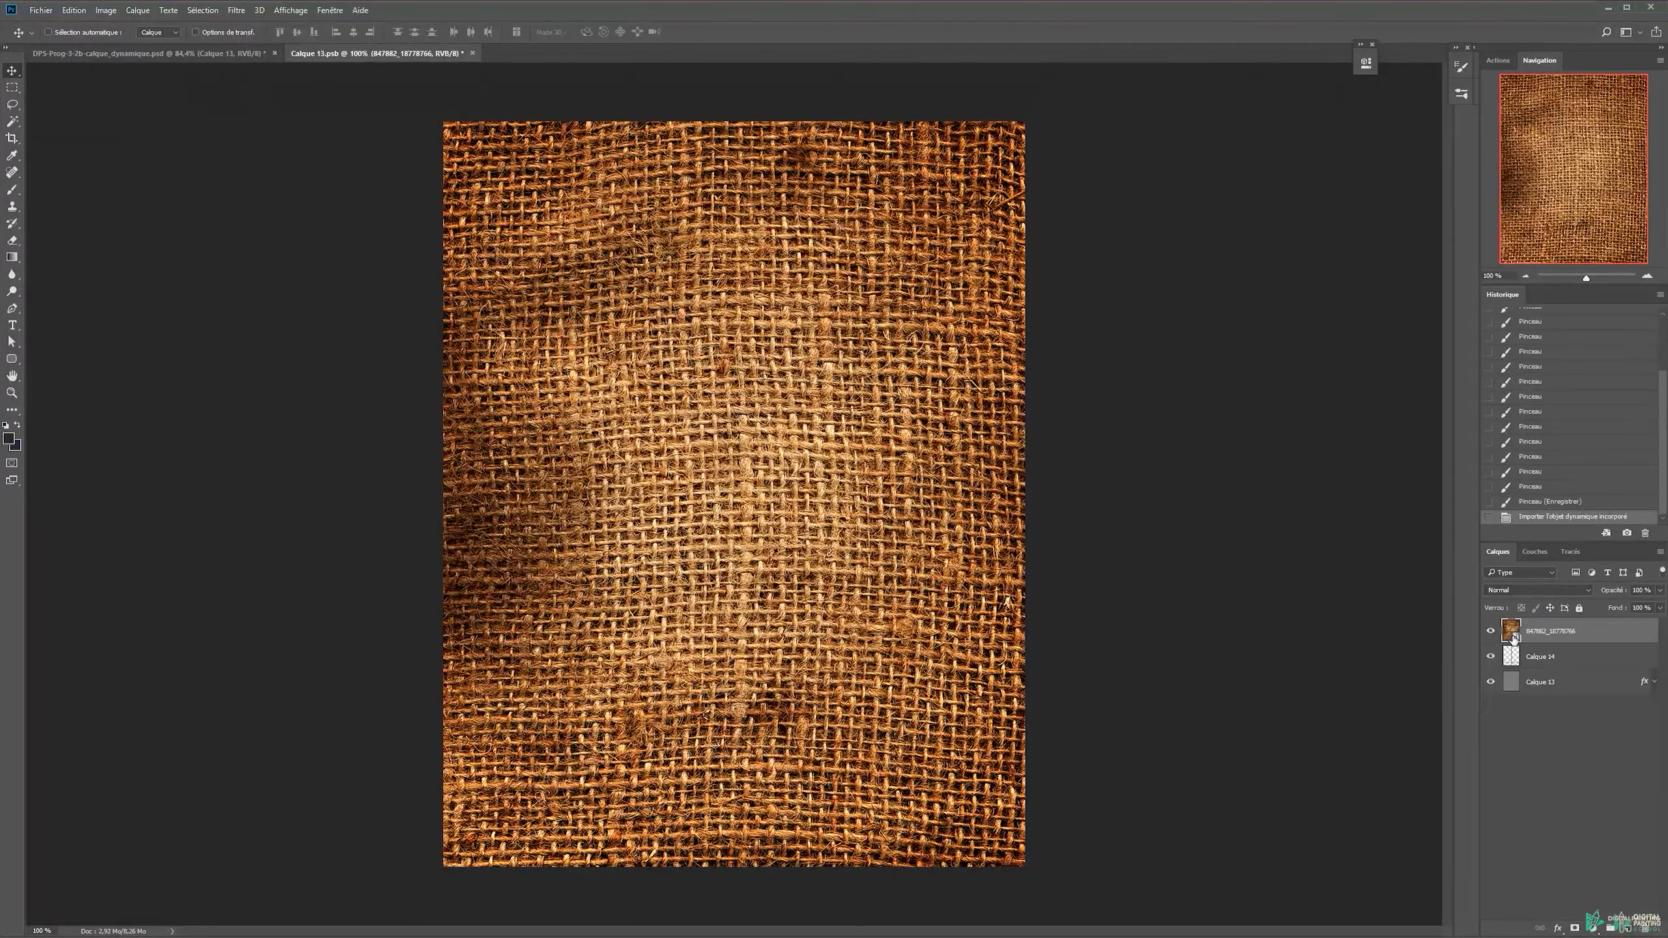
Save the smart object's contents with the burlap texture and return to the main document.
key("ctrl+s")
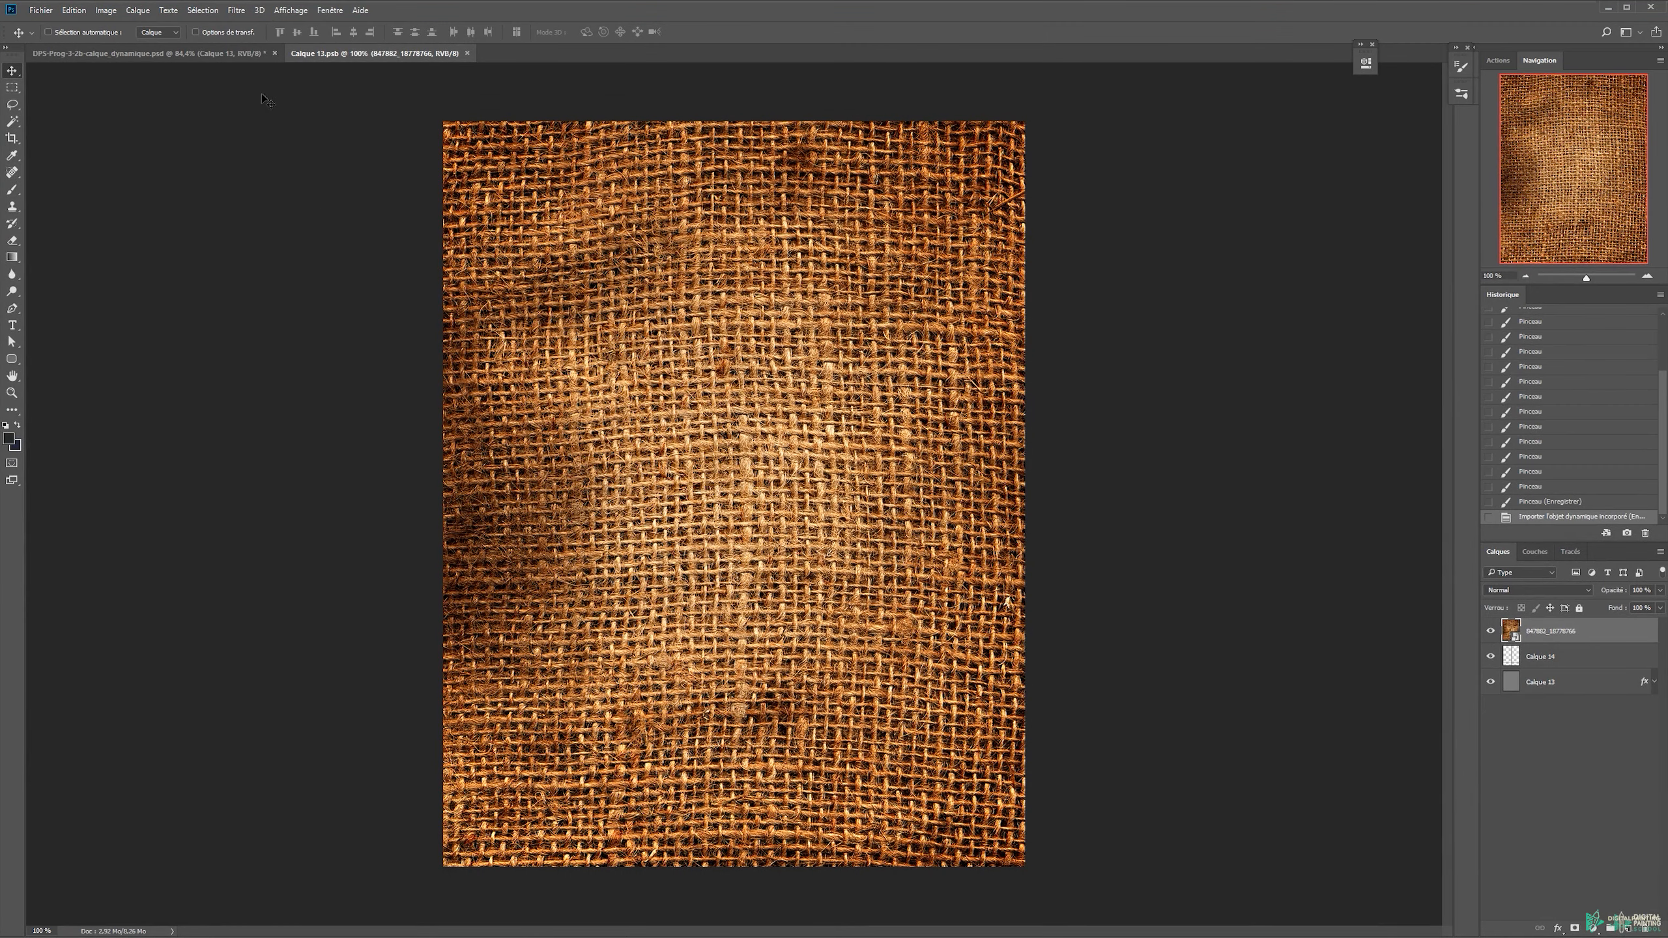
left_click(197, 55)
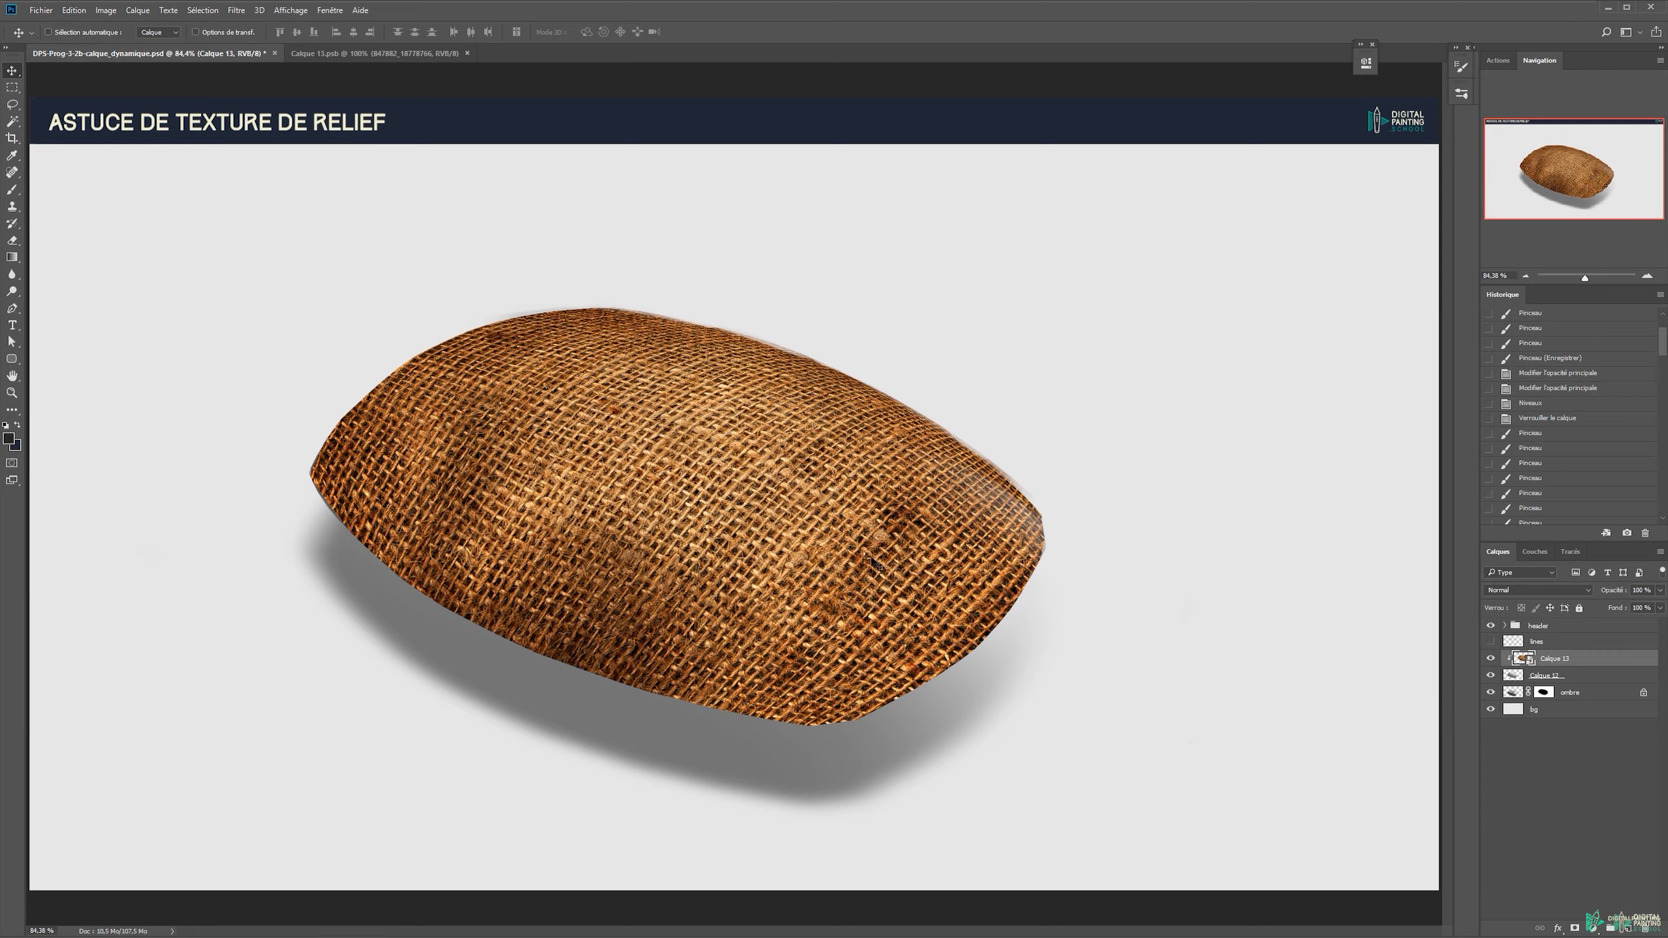
Place the bark texture in the smart object's contents, enlarge it to cover the whole canvas, and return to the main document.
key("ctrl+Tab")
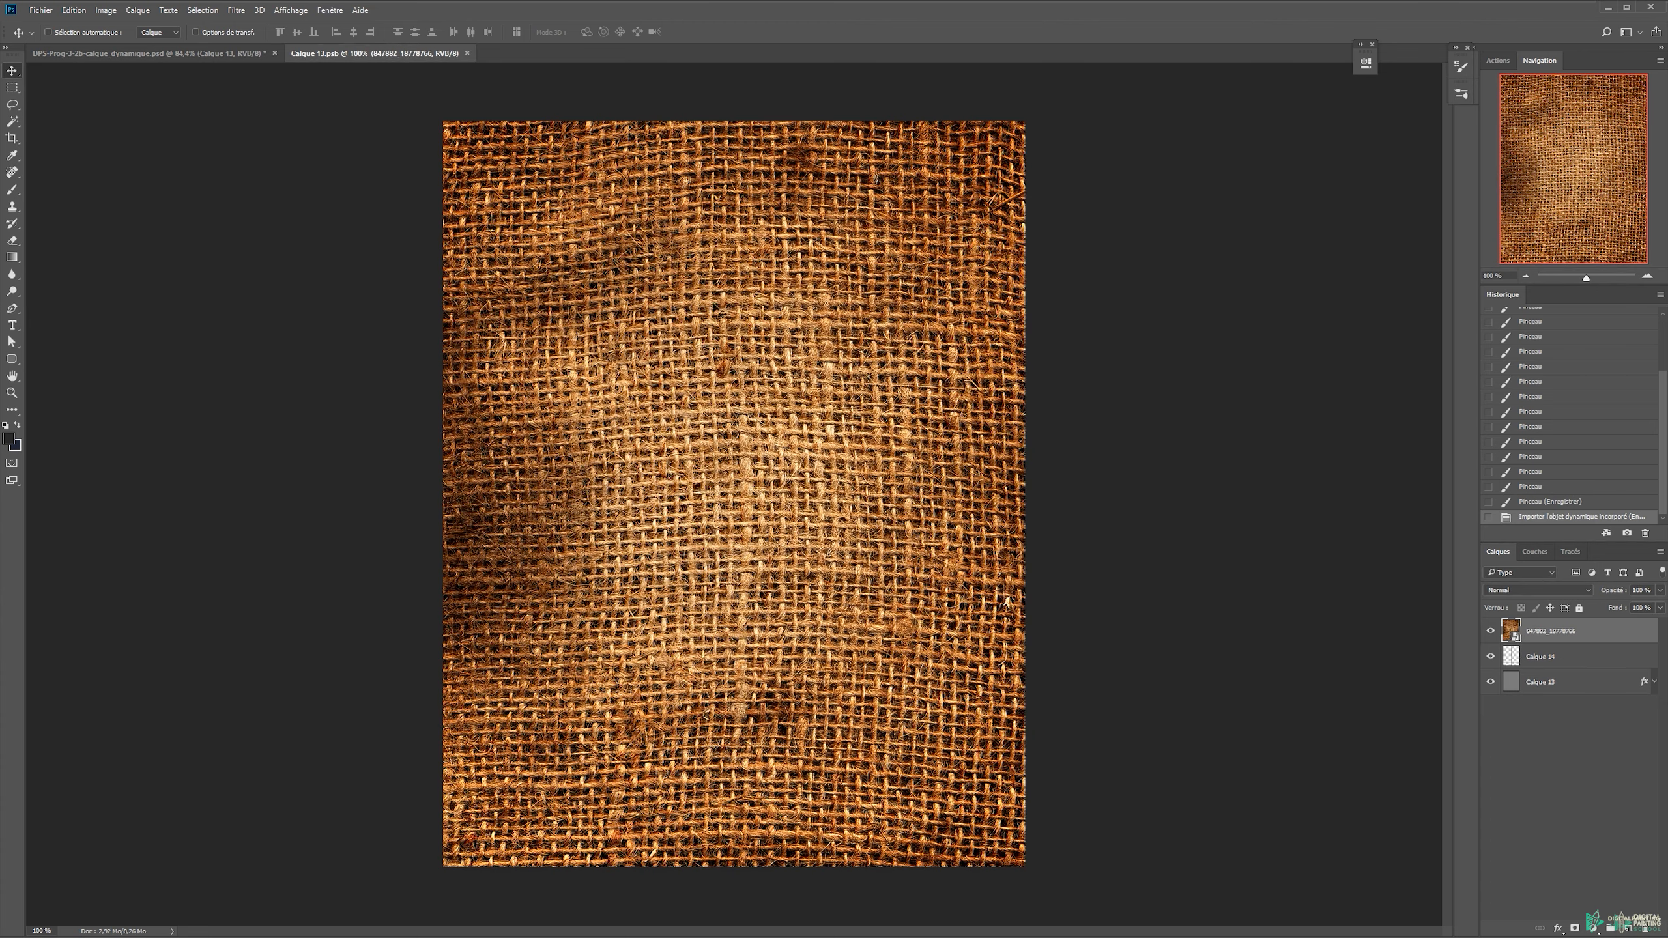
key("alt+Tab")
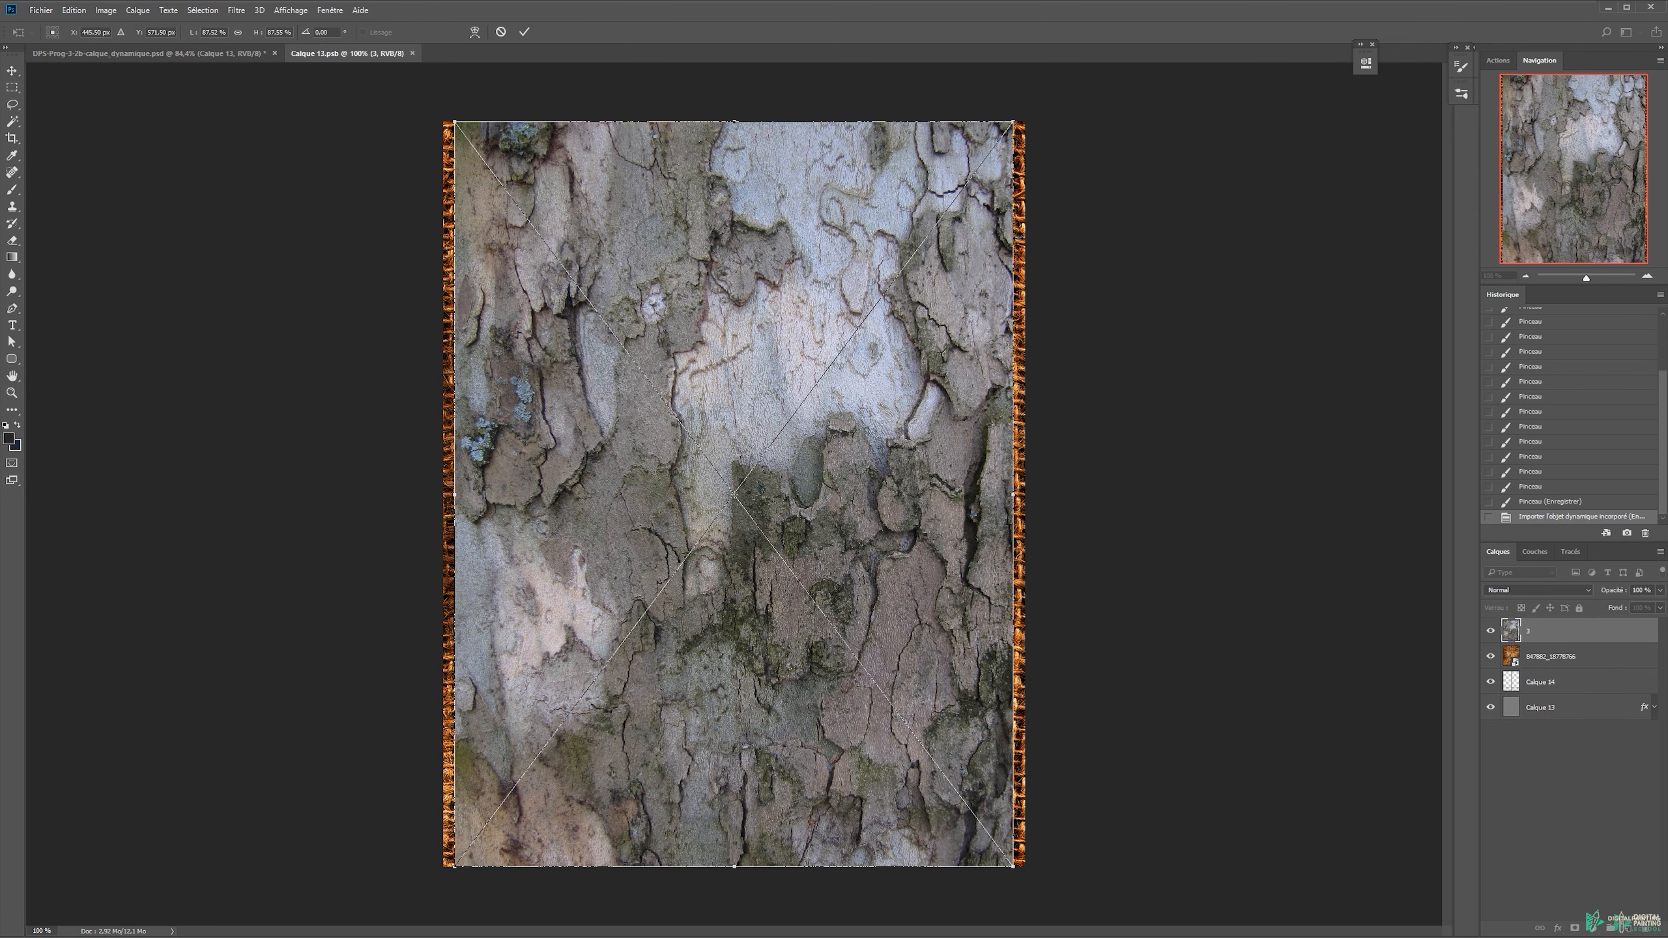
left_click_drag(1014, 233, 1032, 233)
key("Return")
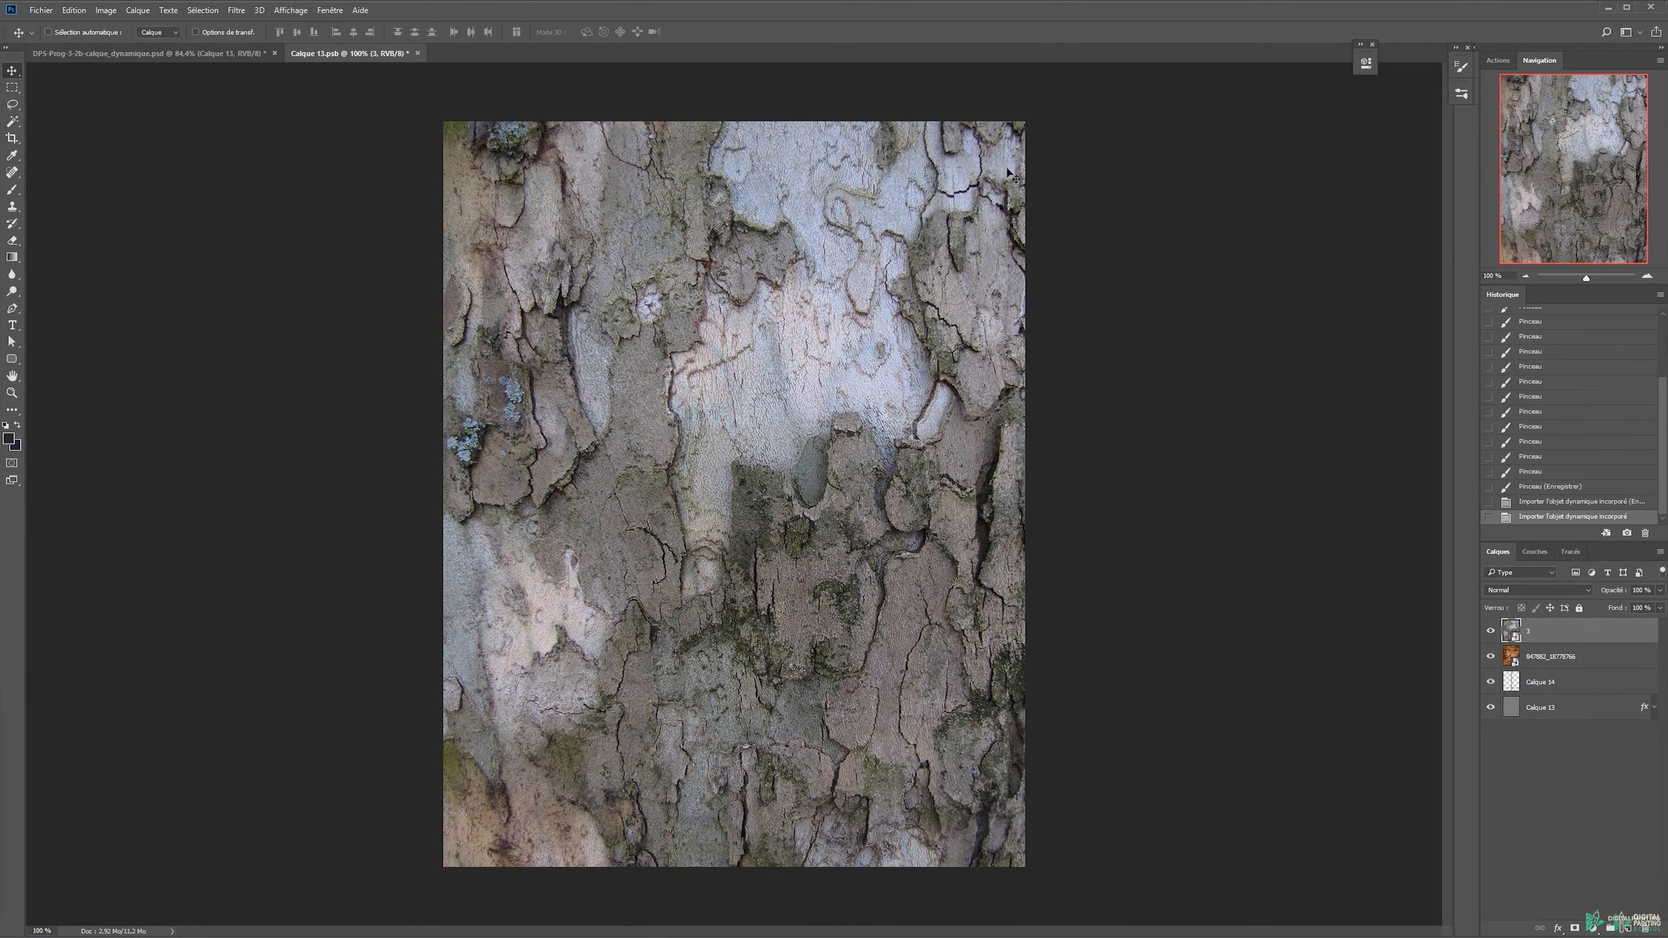
left_click(250, 58)
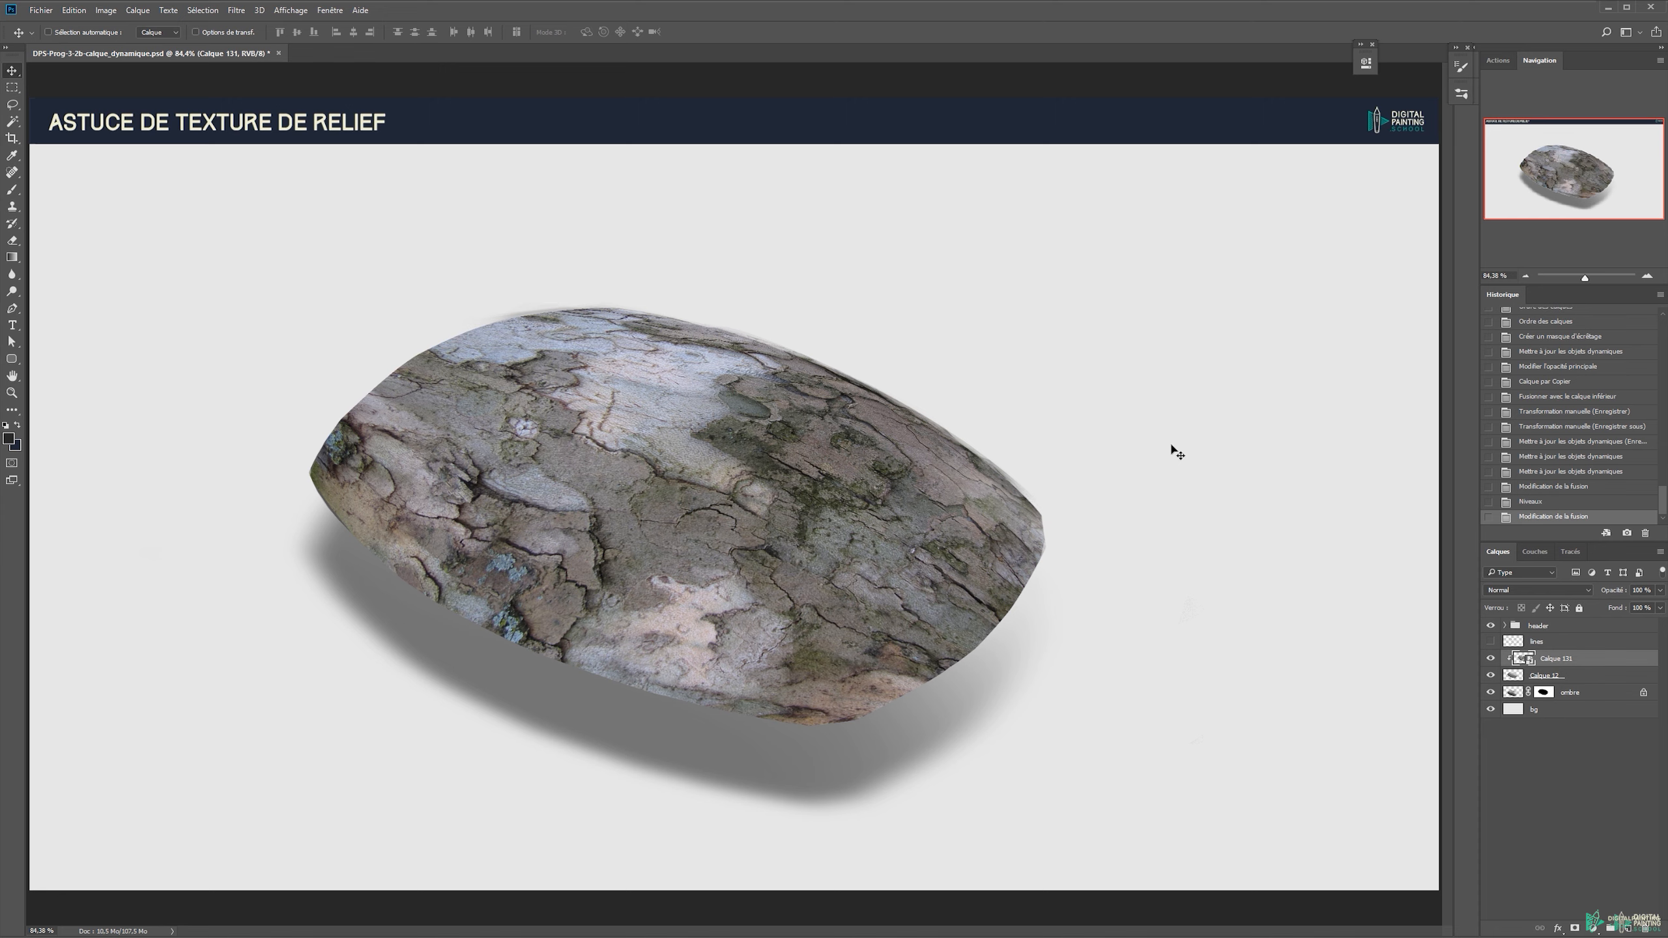
Set the bark layer Calque 131 to the Incrustation blend mode and hide the layer.
left_click(1557, 591)
left_click(1533, 720)
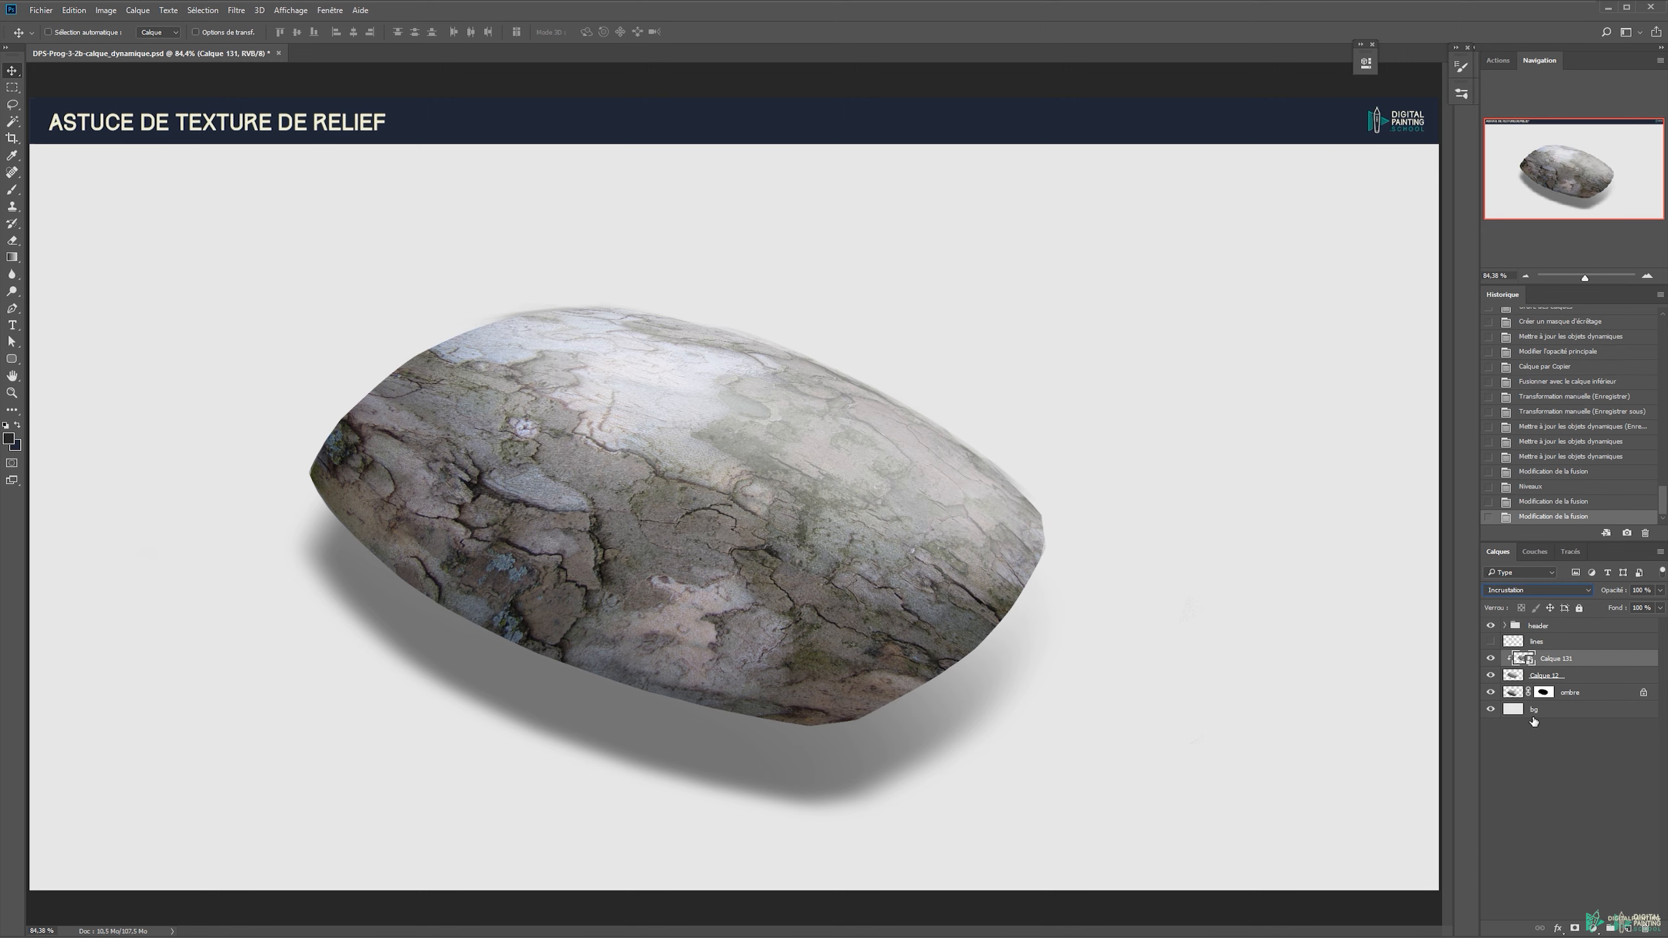
left_click(1490, 658)
Add a new empty layer directly above Calque 12, clipped to the form and beneath Calque 131.
left_click(1553, 676)
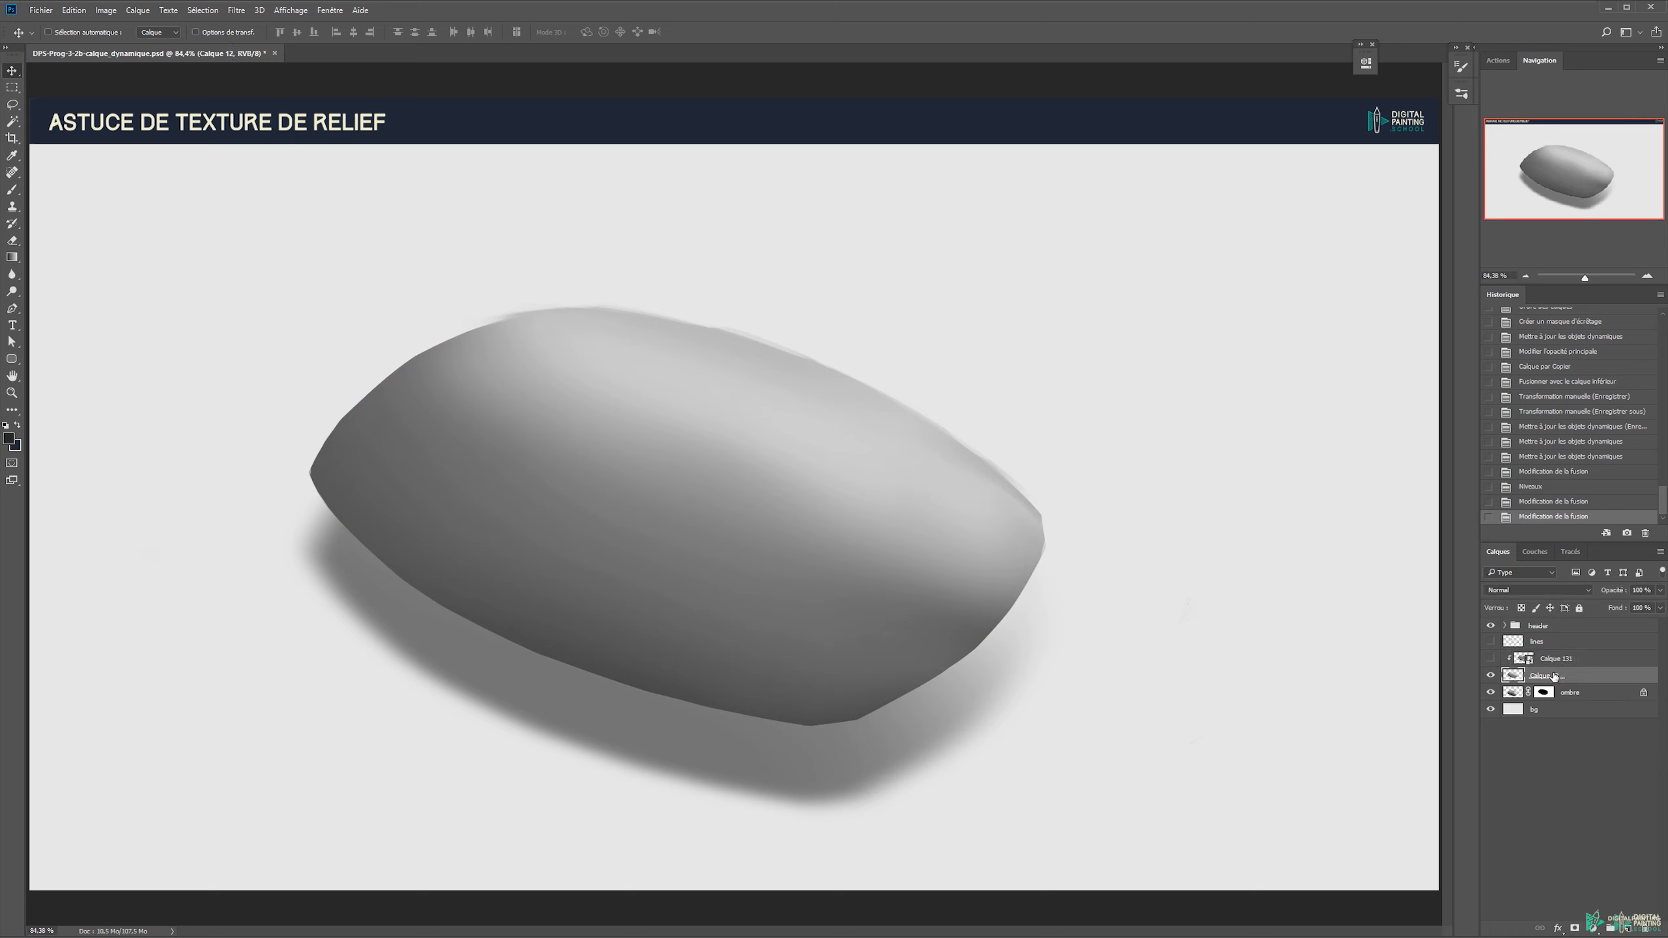
key("ctrl+shift+n")
key("Return")
Prepare the brush and set the foreground colour to dark red 7f1d1d.
key("b")
mouse_move(489, 420)
left_mouse_down()
mouse_move(524, 428)
mouse_move(467, 414)
left_mouse_up()
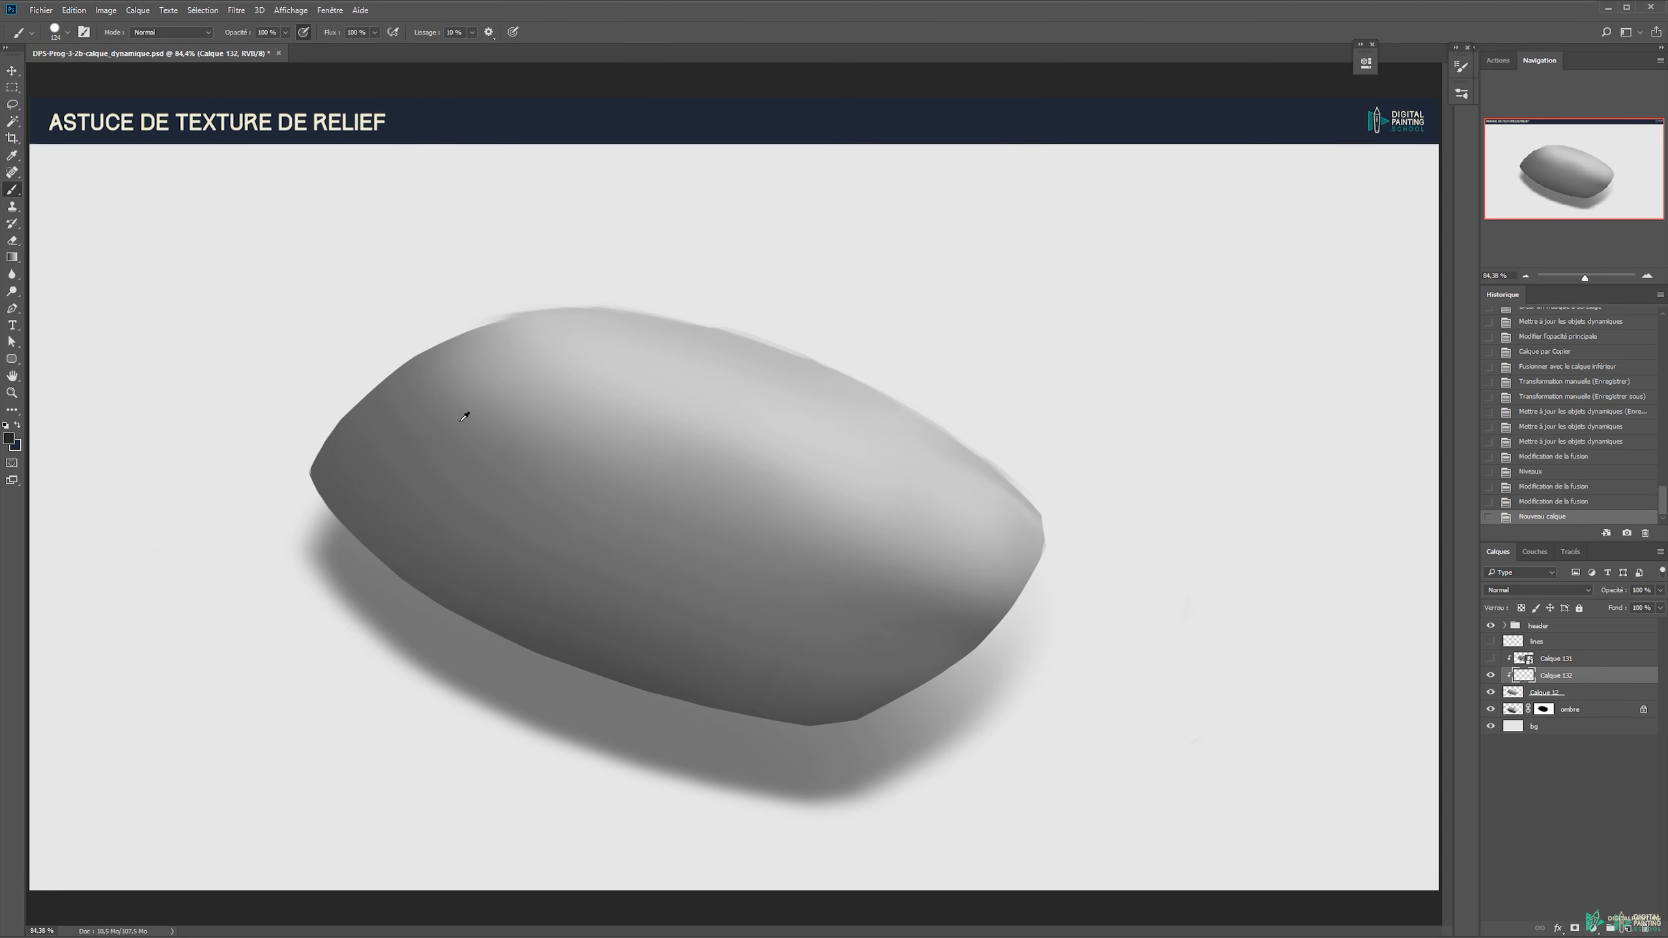
key("n")
left_click(689, 216)
left_click(765, 213)
left_click(816, 287)
left_click_drag(816, 292, 818, 308)
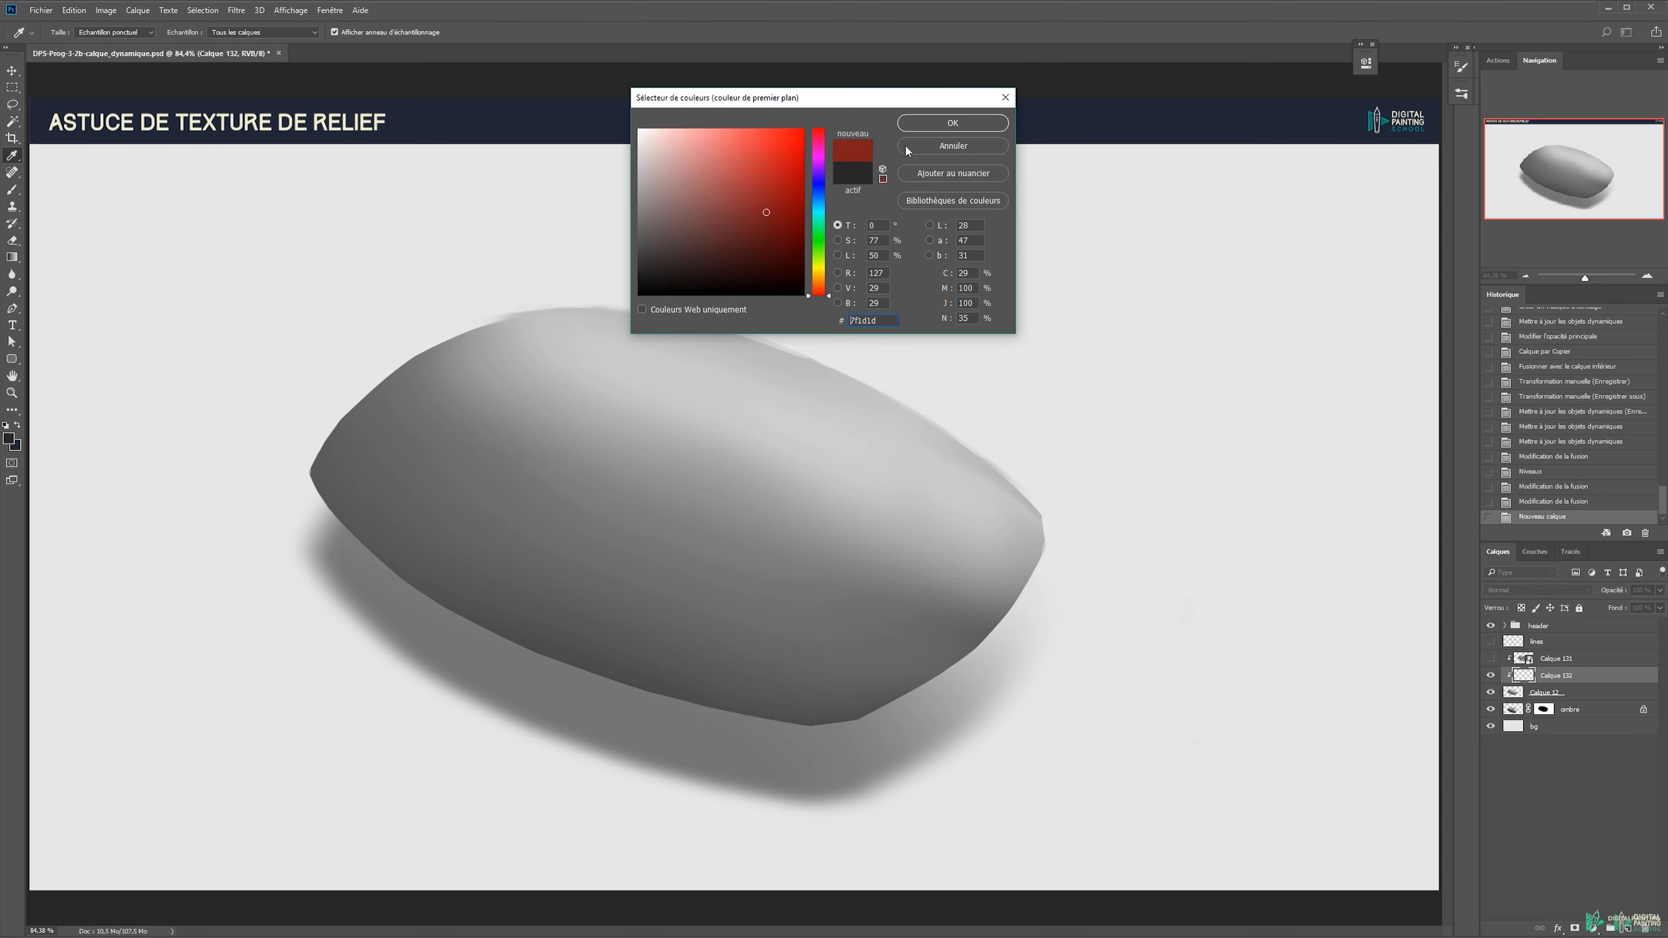
left_click(919, 124)
Paint two wide curved red stripes across the form on the new layer, following its rounded surface.
left_click_drag(420, 565, 798, 358)
left_click_drag(564, 342, 368, 526)
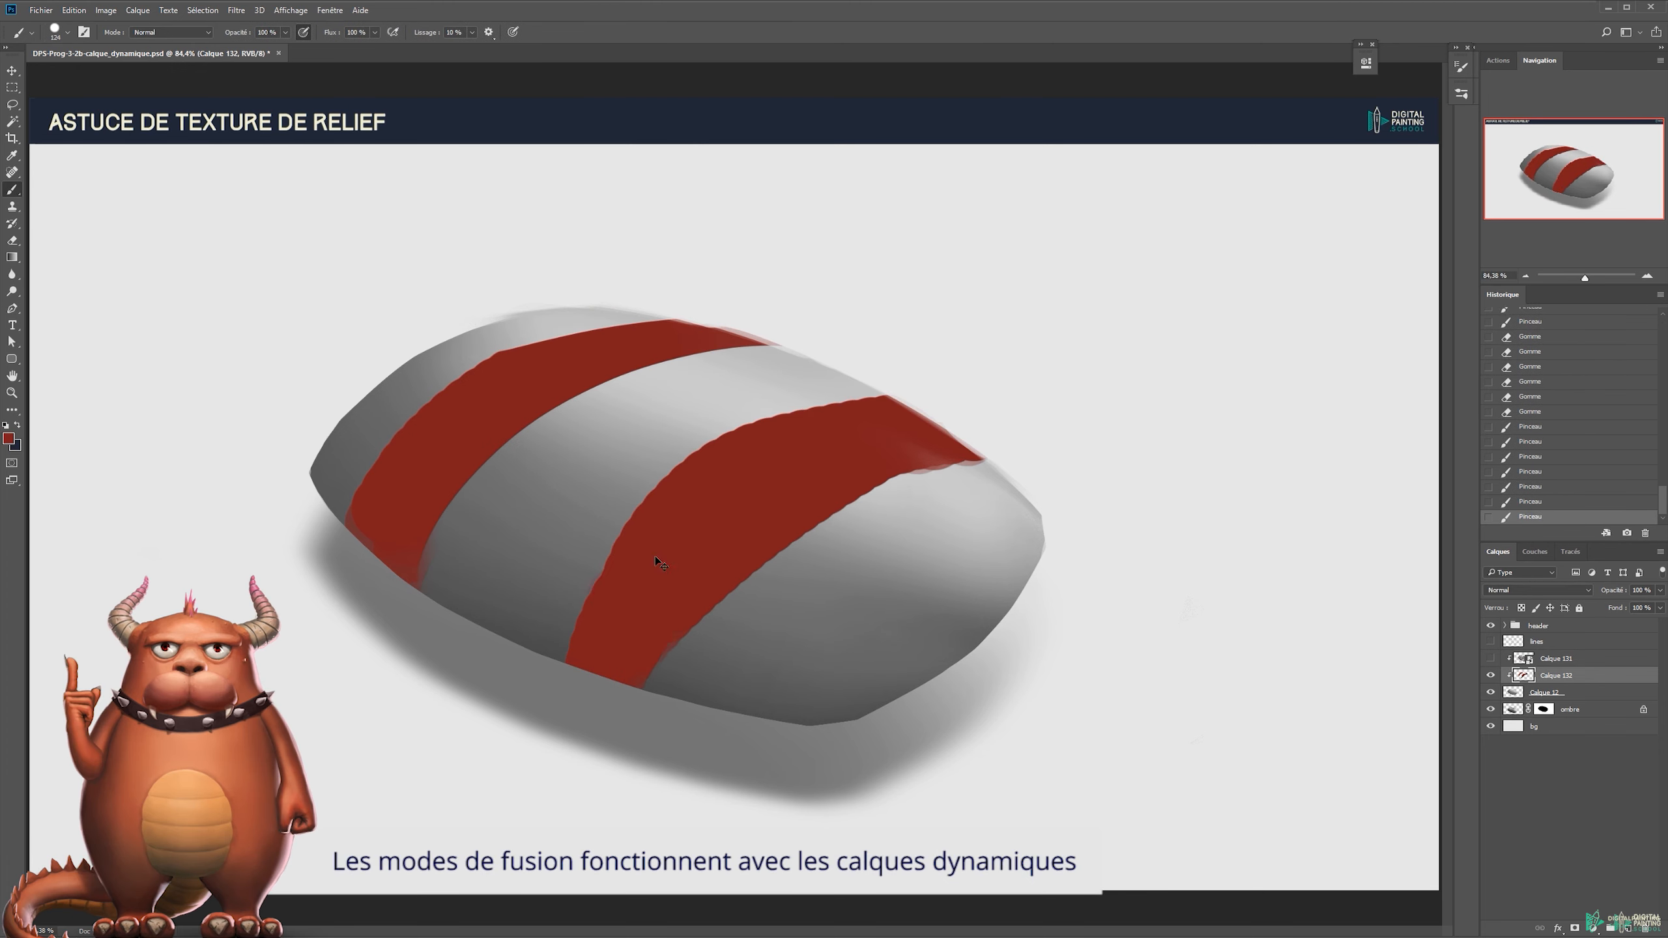
left_click_drag(591, 571, 546, 650)
Erase along the edges of both red stripes to narrow them and smooth their curves.
key("e")
left_click_drag(722, 361, 781, 347)
left_click_drag(880, 388, 647, 489)
mouse_move(982, 469)
left_mouse_down()
mouse_move(919, 470)
mouse_move(732, 598)
left_mouse_up()
left_click_drag(699, 469, 617, 516)
left_click_drag(531, 339, 443, 385)
mouse_move(754, 347)
left_mouse_down()
mouse_move(518, 437)
mouse_move(459, 494)
left_mouse_up()
left_click_drag(978, 453, 686, 581)
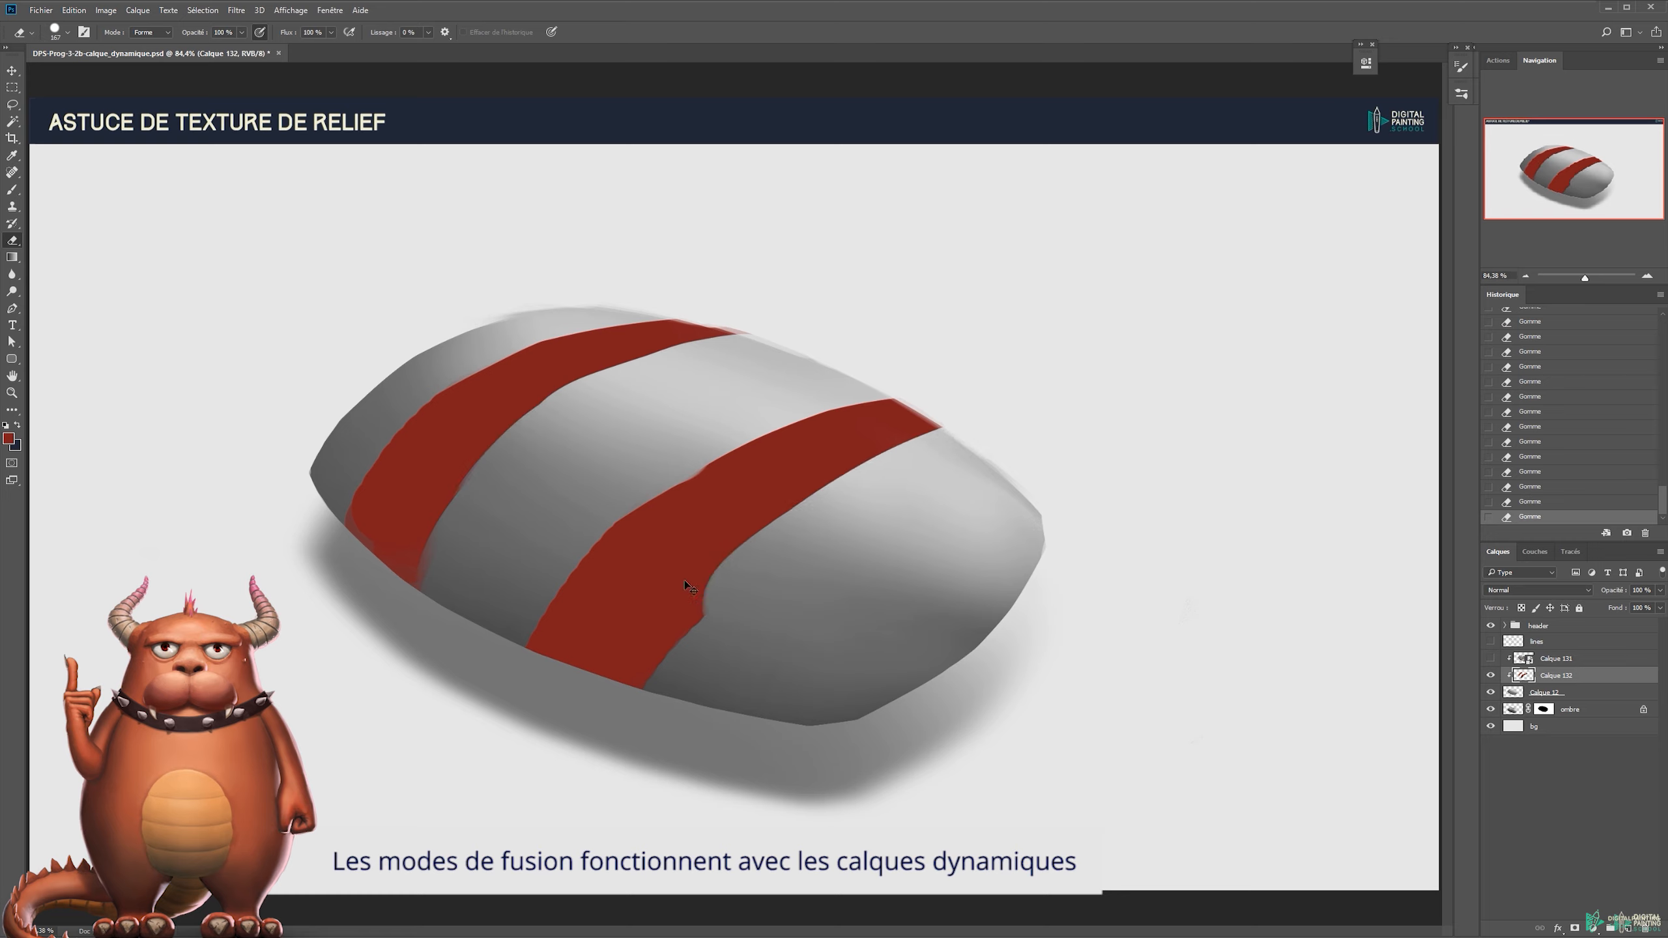
Refine the second stripe's outline with brush and eraser strokes, trim the first stripe's upper end, and undo the stray last stroke.
key("b")
left_click_drag(880, 401, 673, 483)
left_click_drag(751, 434, 642, 504)
key("e")
left_click_drag(920, 422, 680, 608)
left_click_drag(781, 348, 709, 385)
left_click_drag(877, 335, 798, 348)
key("b")
left_click_drag(732, 457, 653, 505)
left_click_drag(860, 417, 1058, 372)
key("ctrl+z")
Show the bark layer Calque 131 over the red stripes again and select it.
key("v")
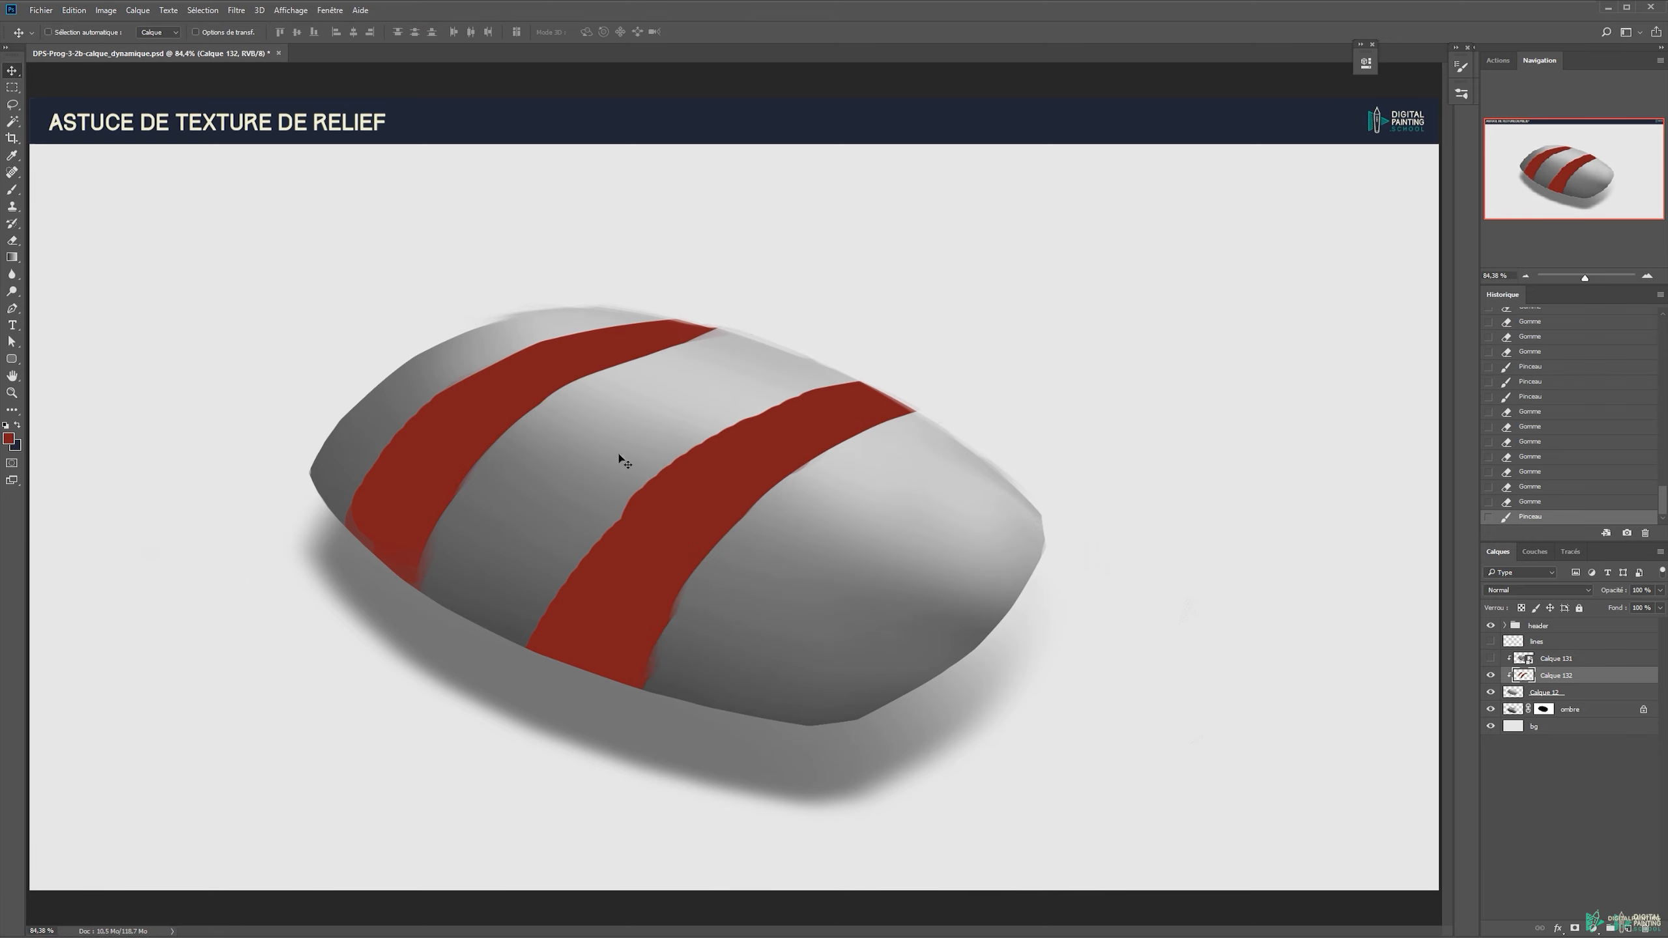
left_click(1490, 658)
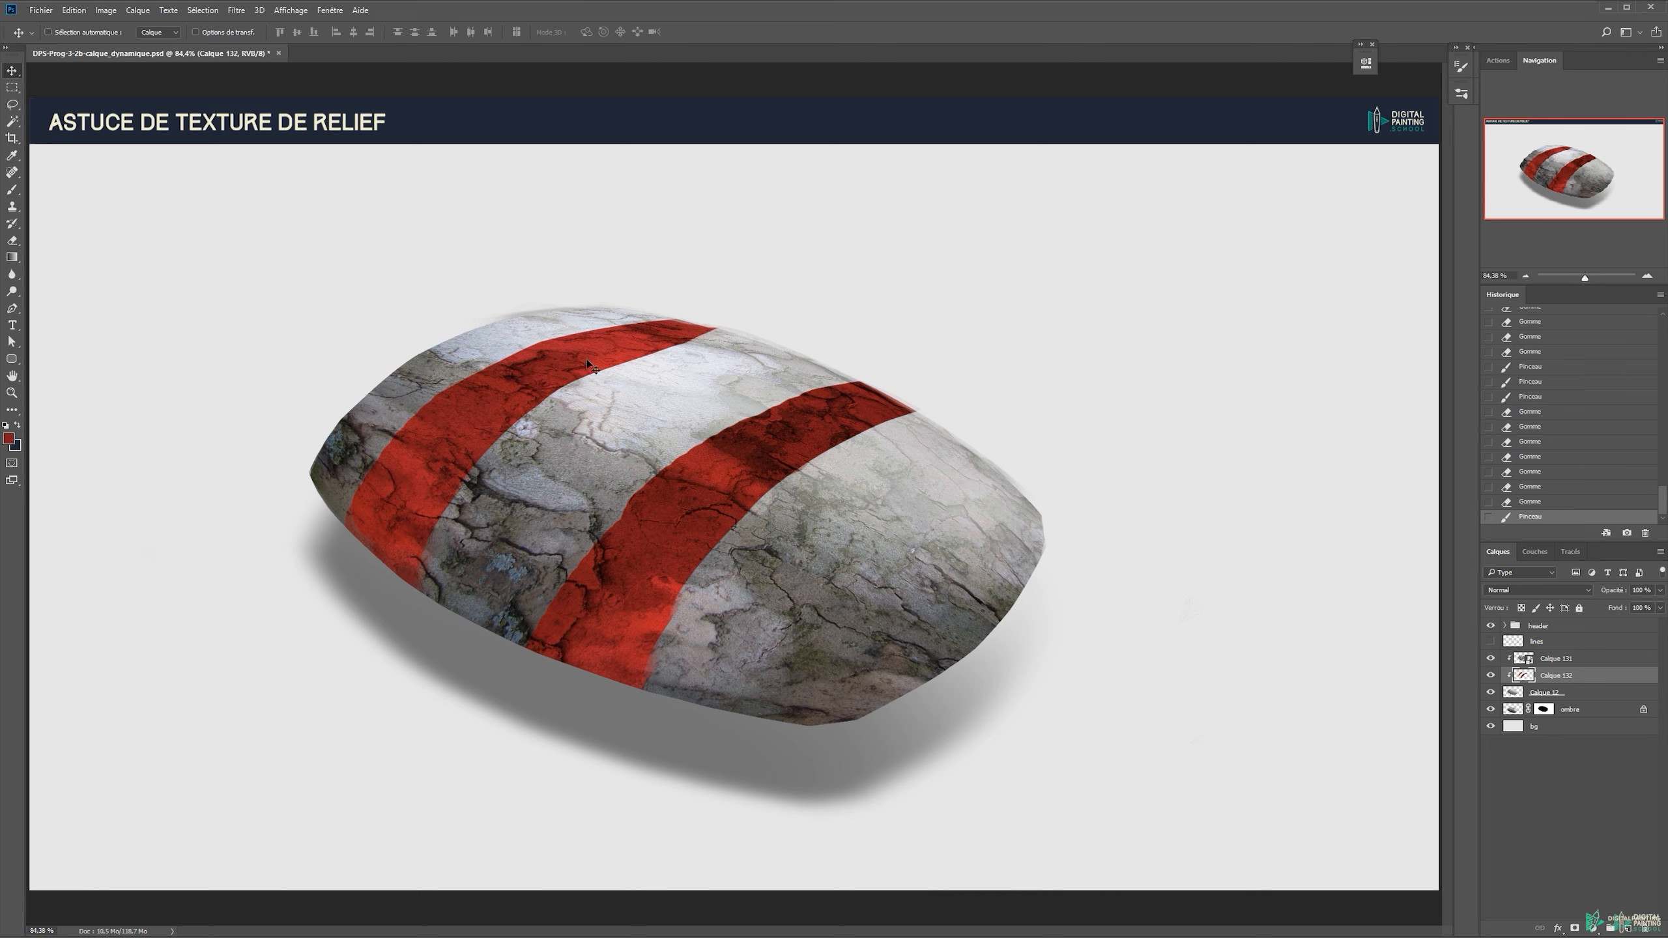
left_click(1573, 659)
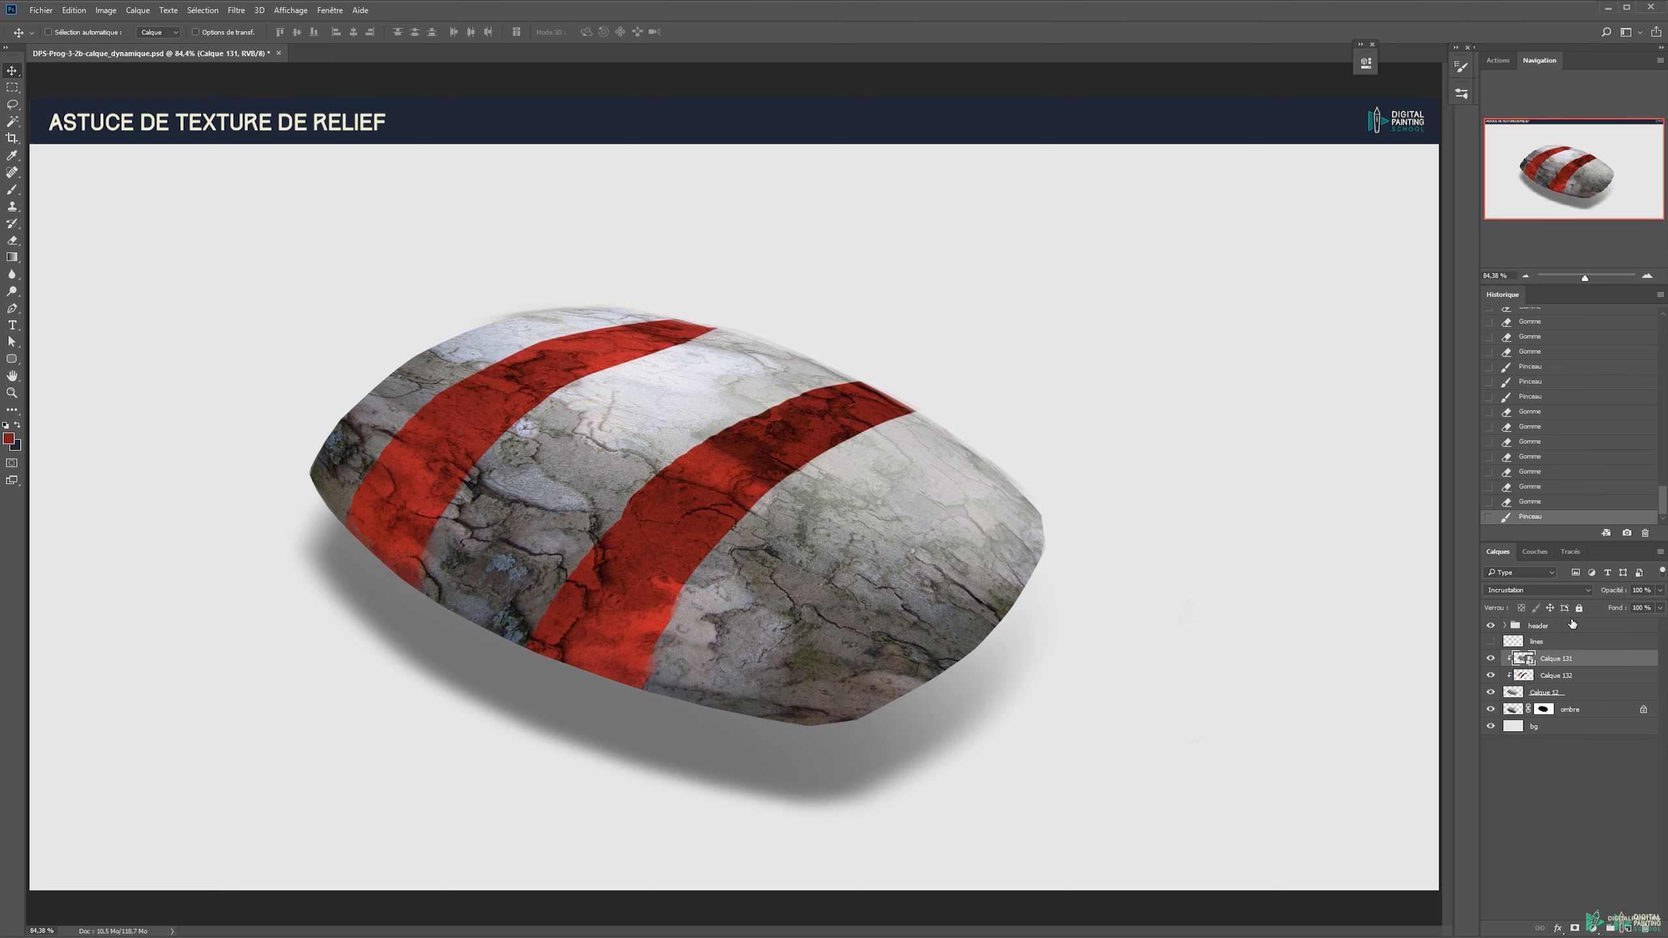
Open the contents of smart object Calque 131, hide bark layer 1 to expose the burlap, and return to the main document.
double_click(1523, 660)
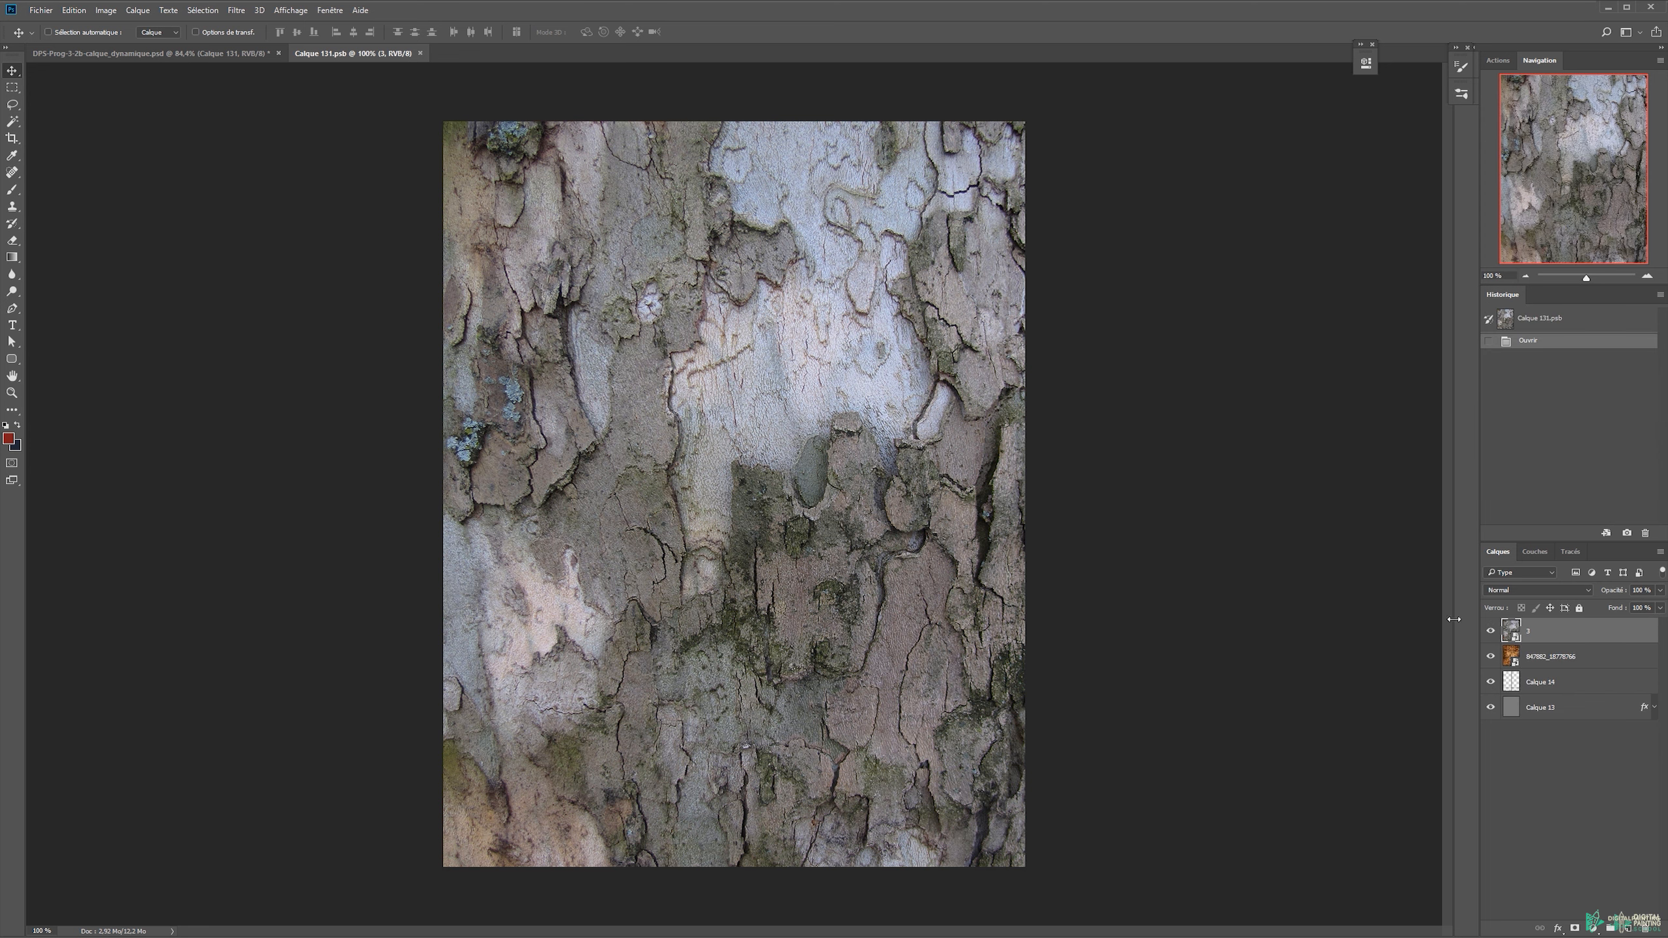
left_click(1491, 631)
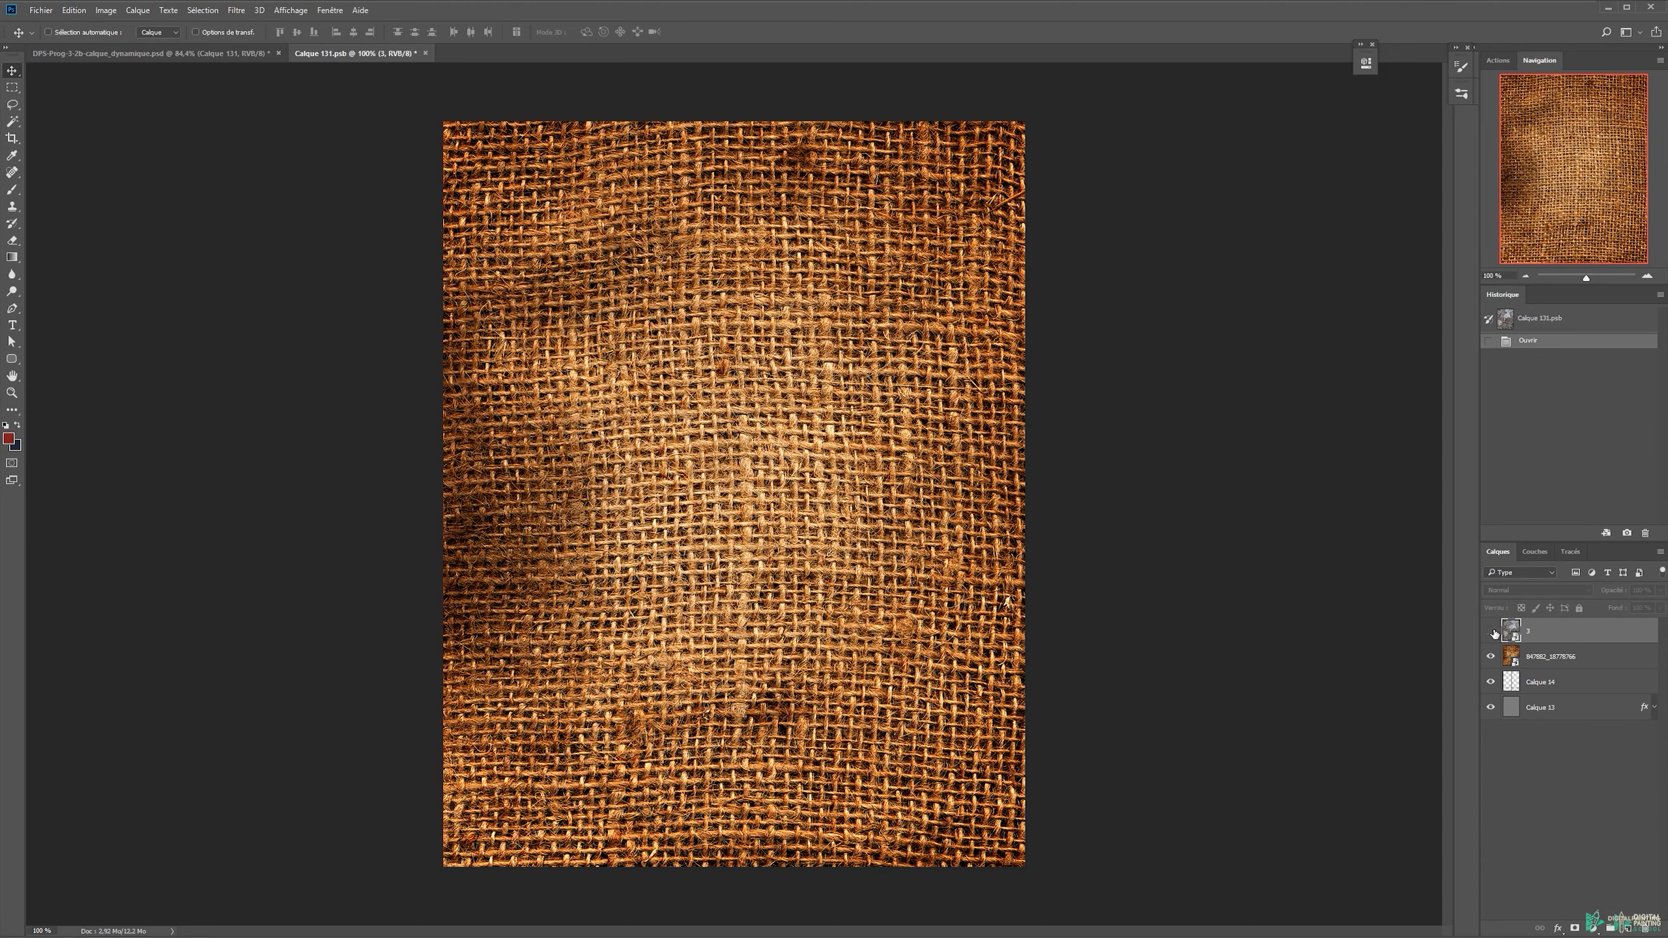
left_click(254, 53)
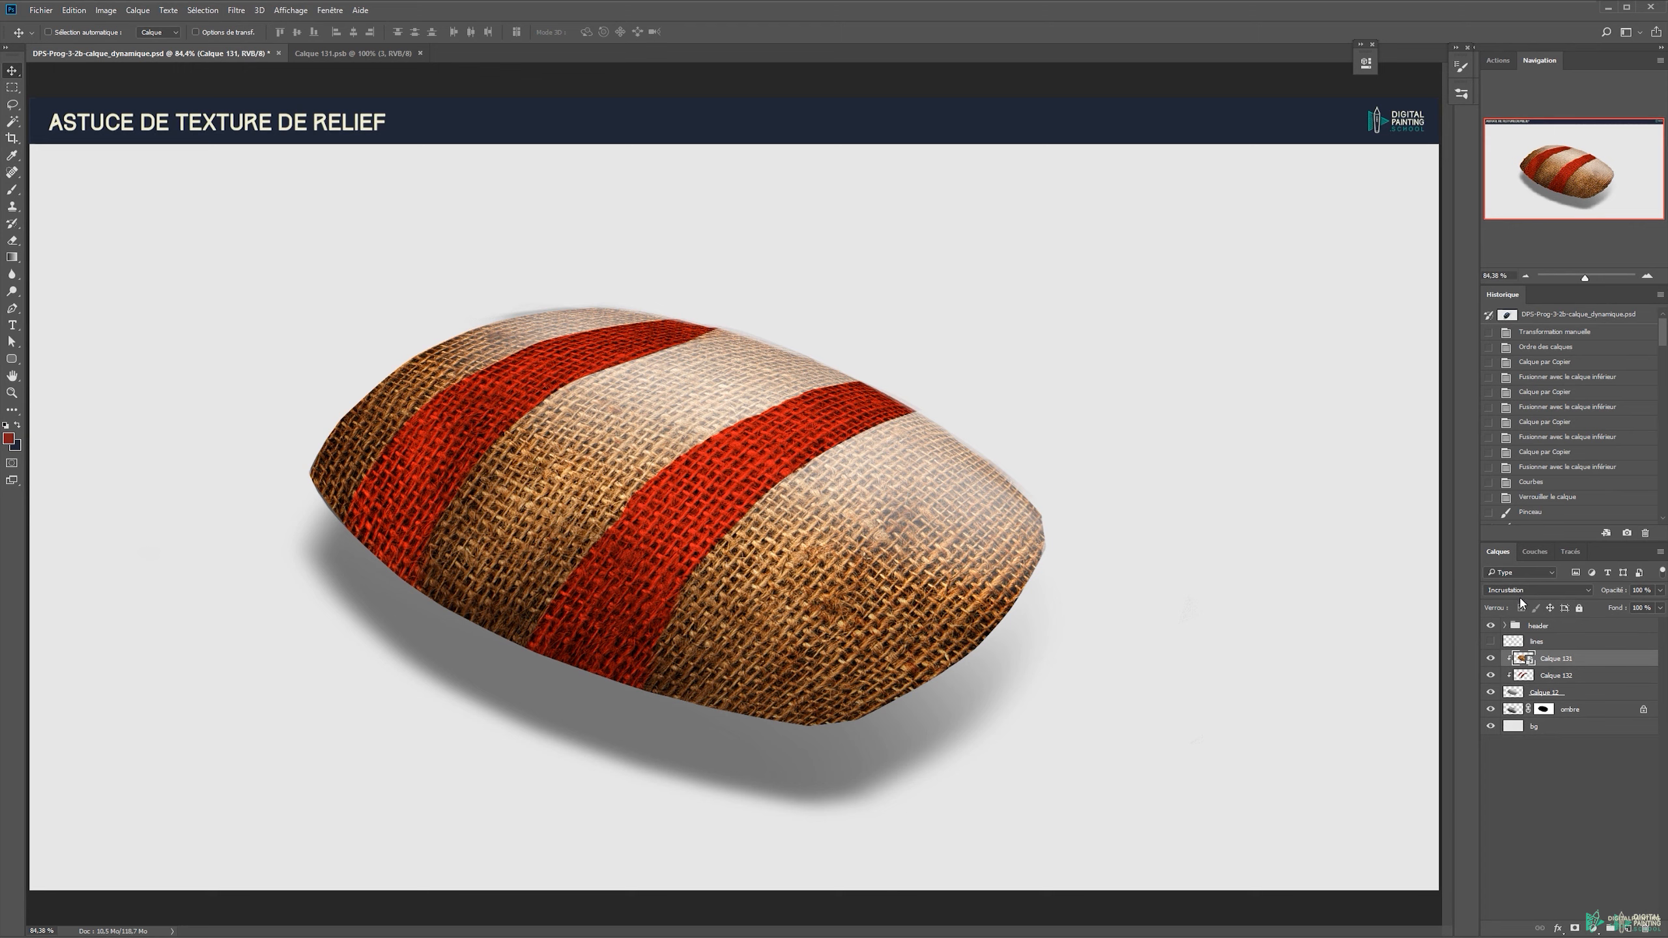
Try the Lumière tamisée blend mode on Calque 131, and undo the change.
left_click(1512, 590)
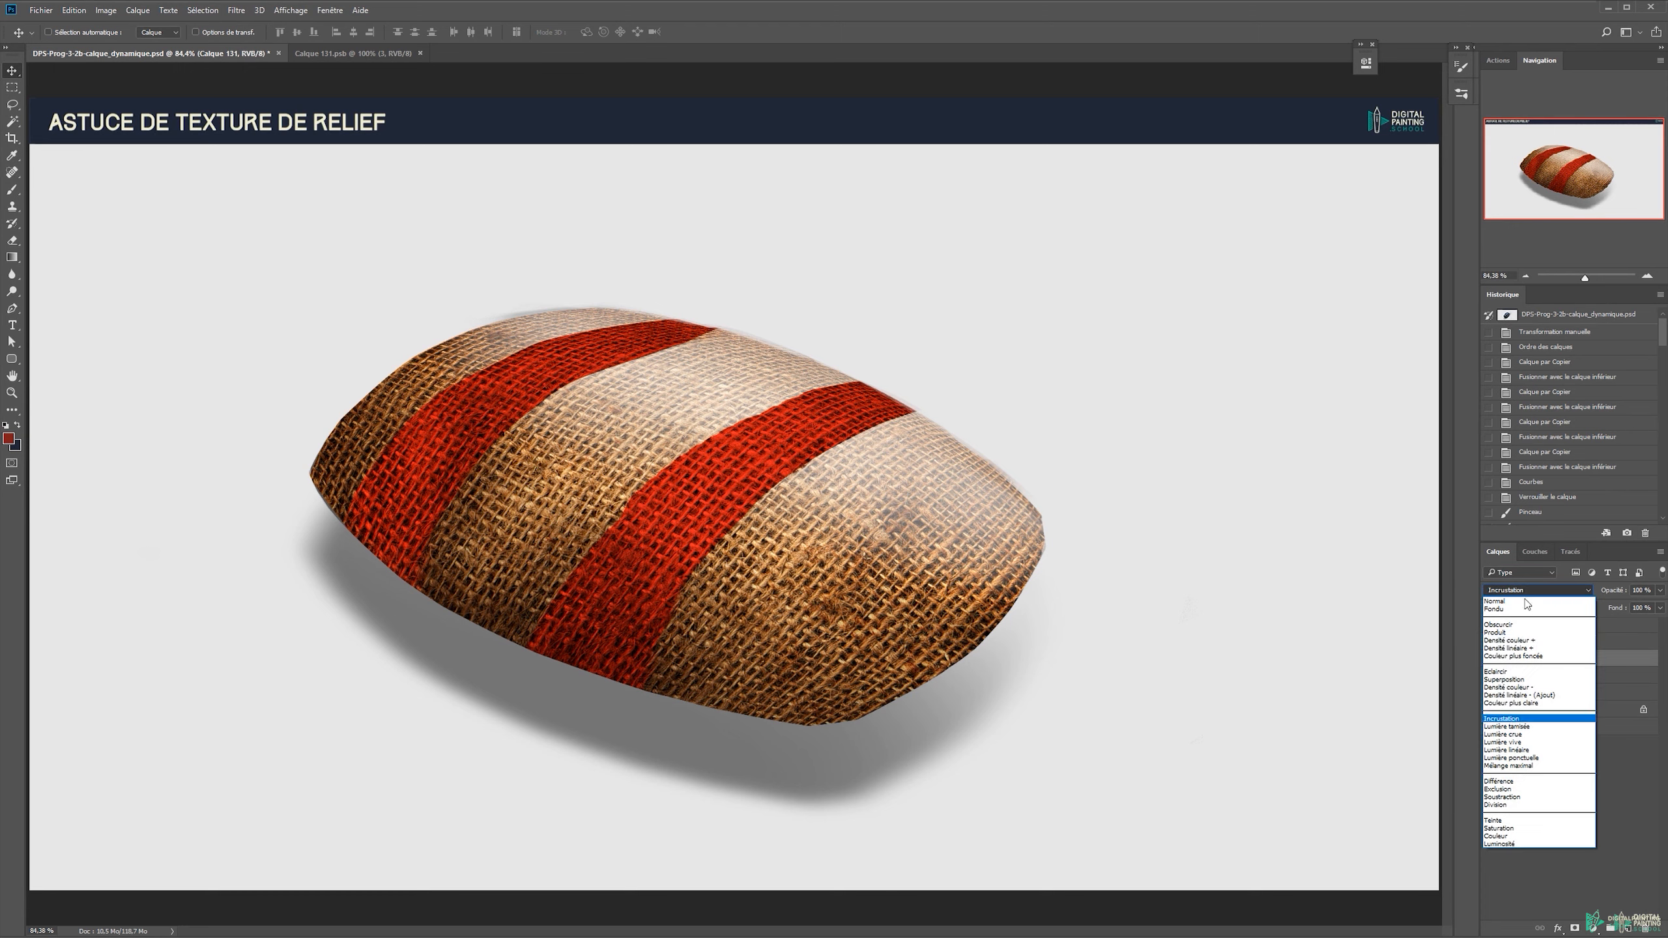
left_click(1496, 727)
key("ctrl+z")
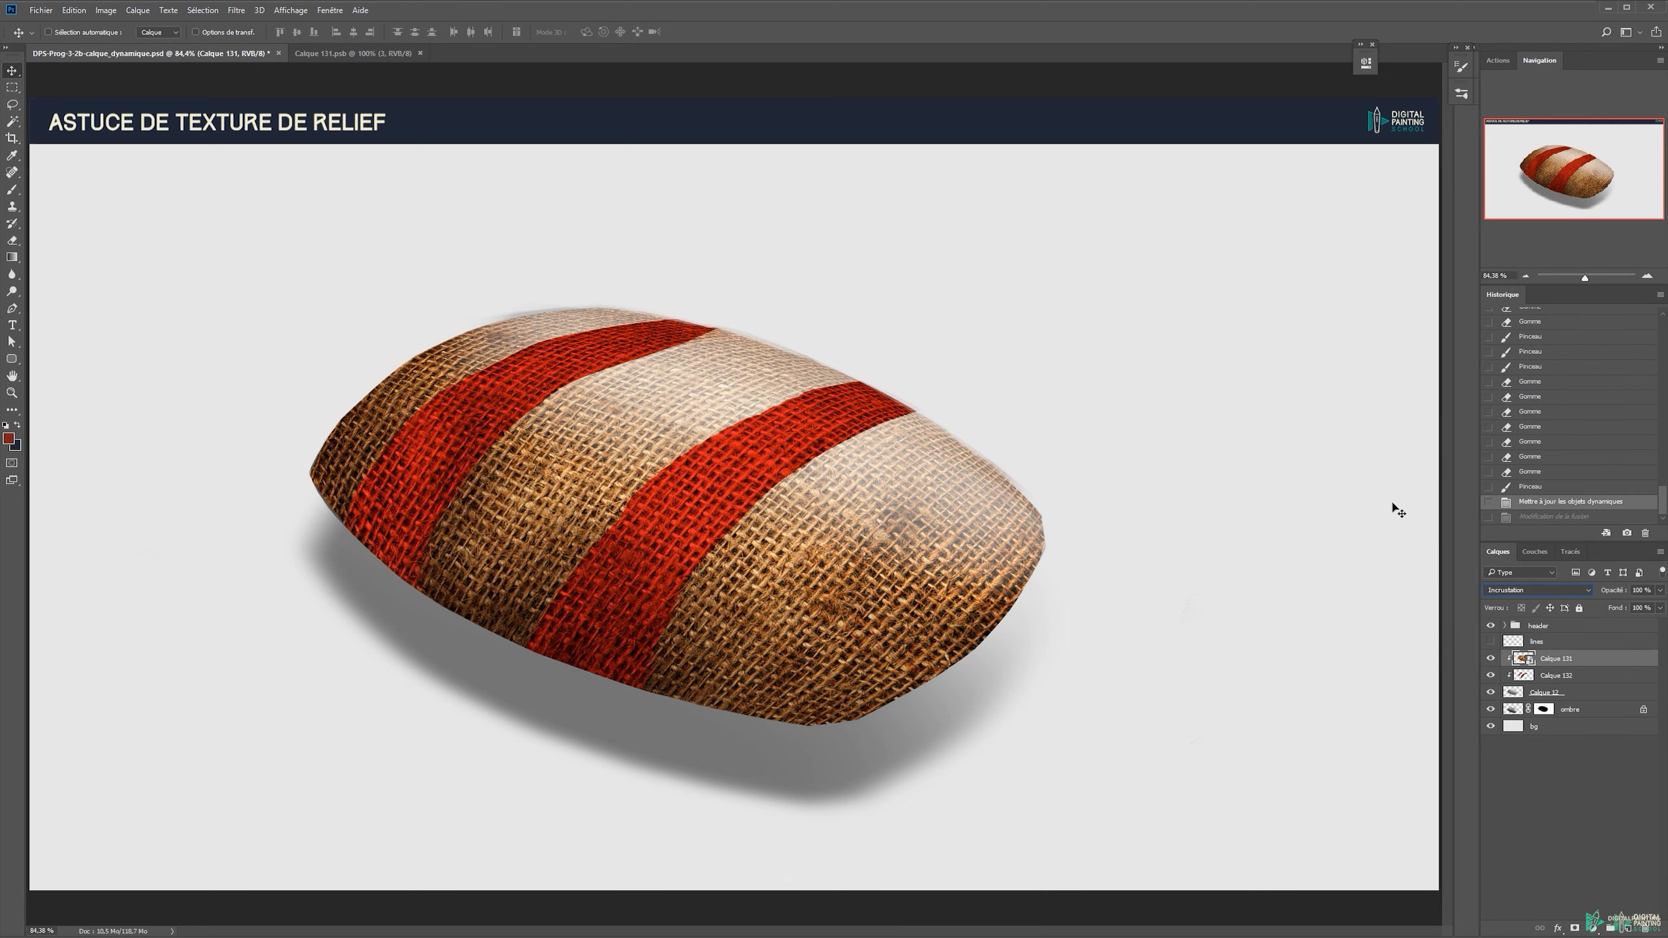